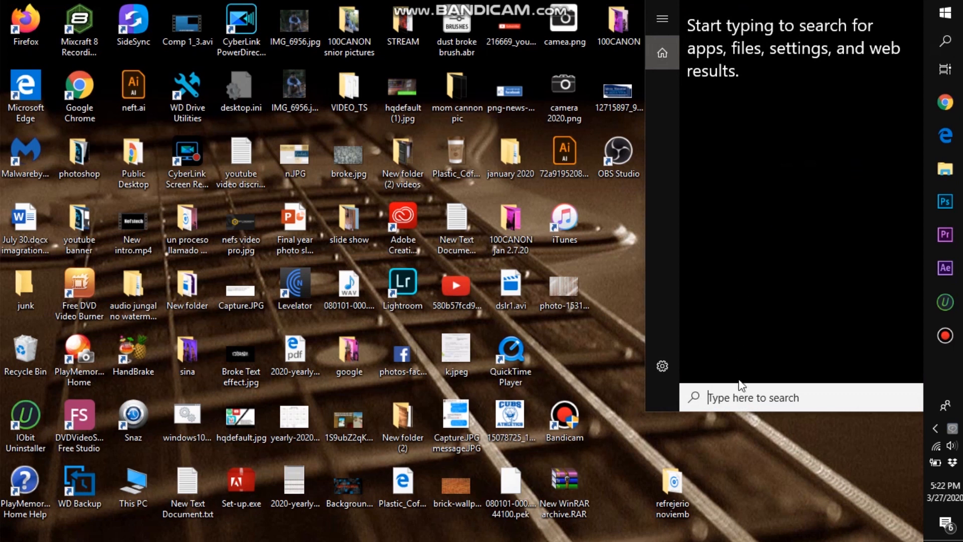
# Step: Find Zoom through the system search and launch the Start Zoom app
pyautogui.write('zoo')
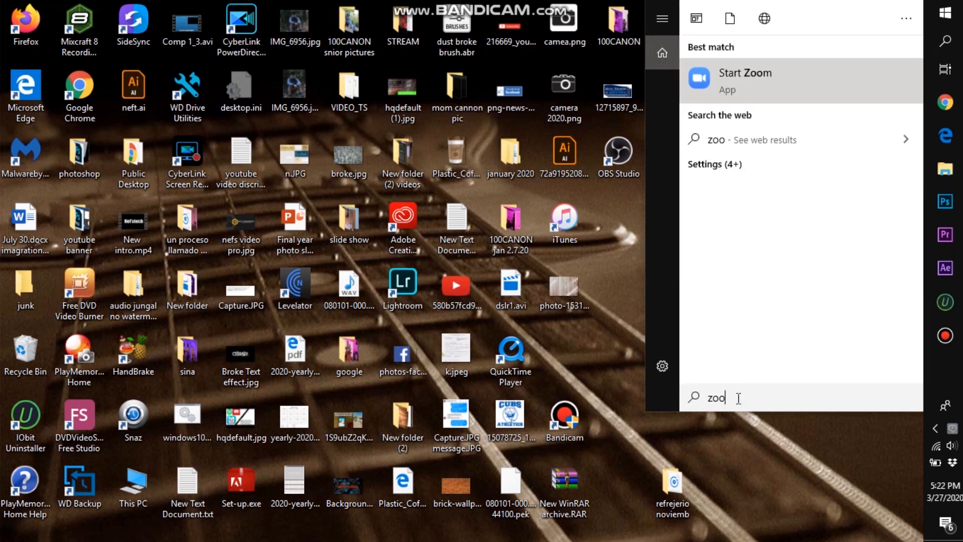
pyautogui.click(799, 86)
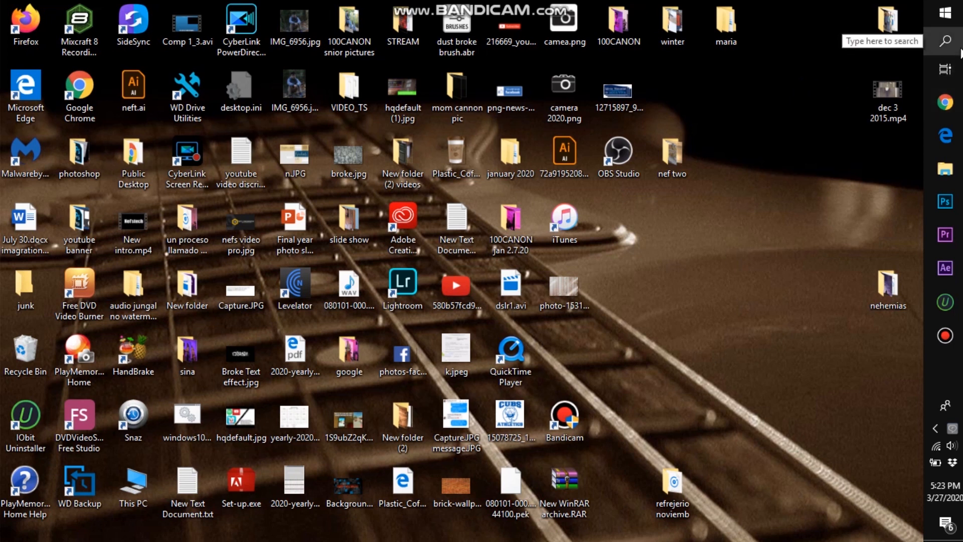
pyautogui.click(959, 51)
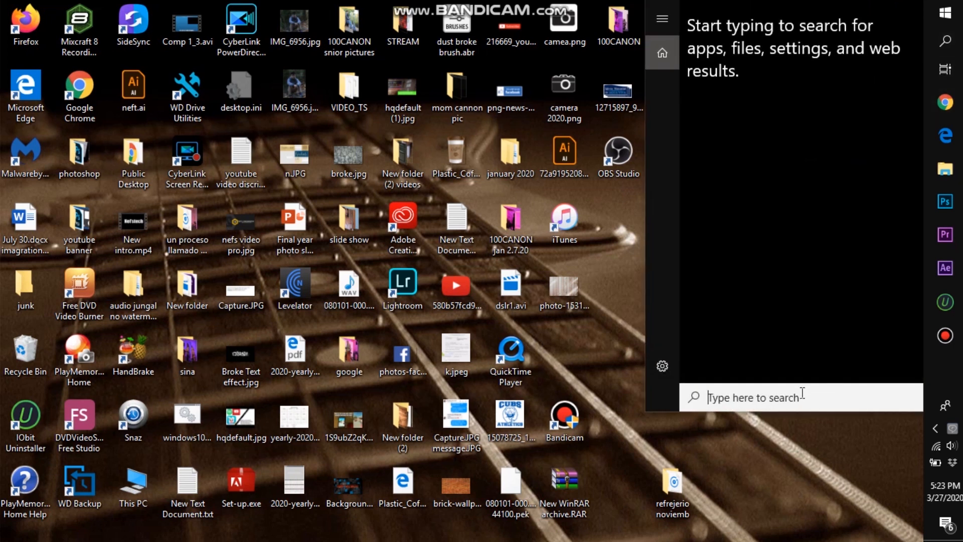
pyautogui.write('zoo')
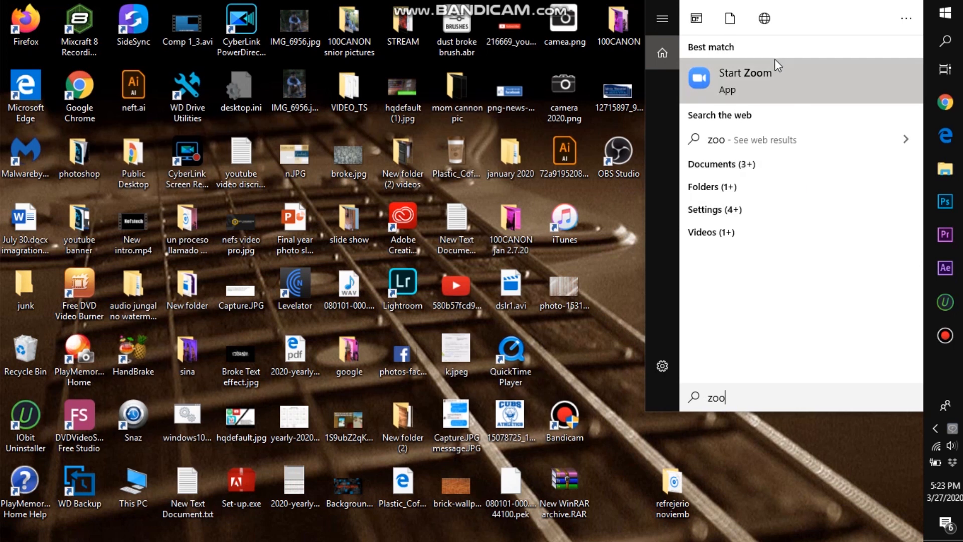
pyautogui.click(765, 77)
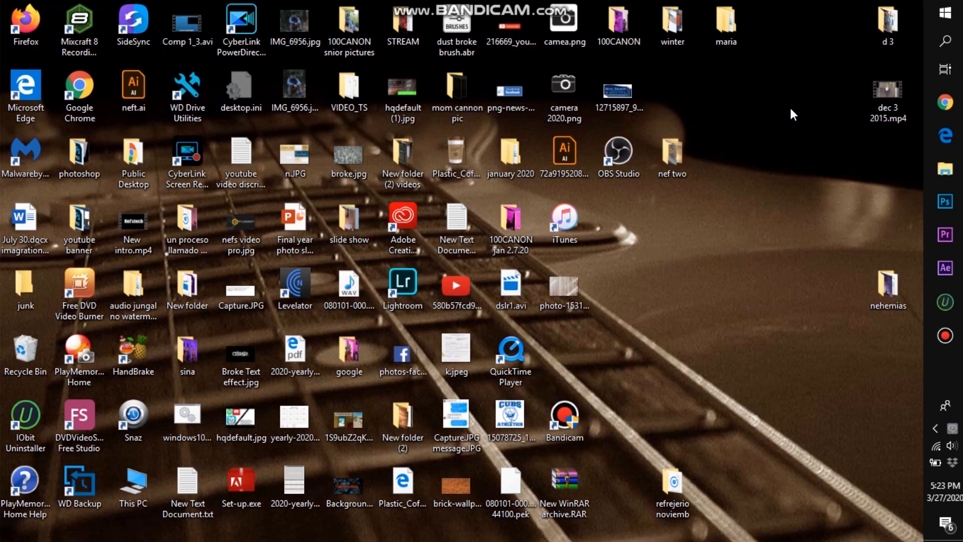
# Step: Switch to a maximized Chrome window, search Google for zoom, and open the Sign In result on zoom.us
pyautogui.click(945, 100)
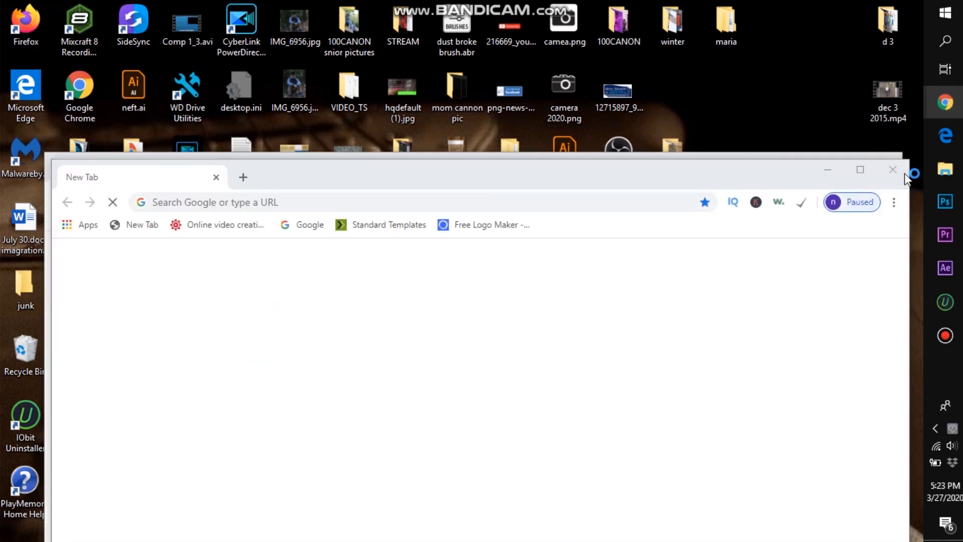
pyautogui.click(859, 165)
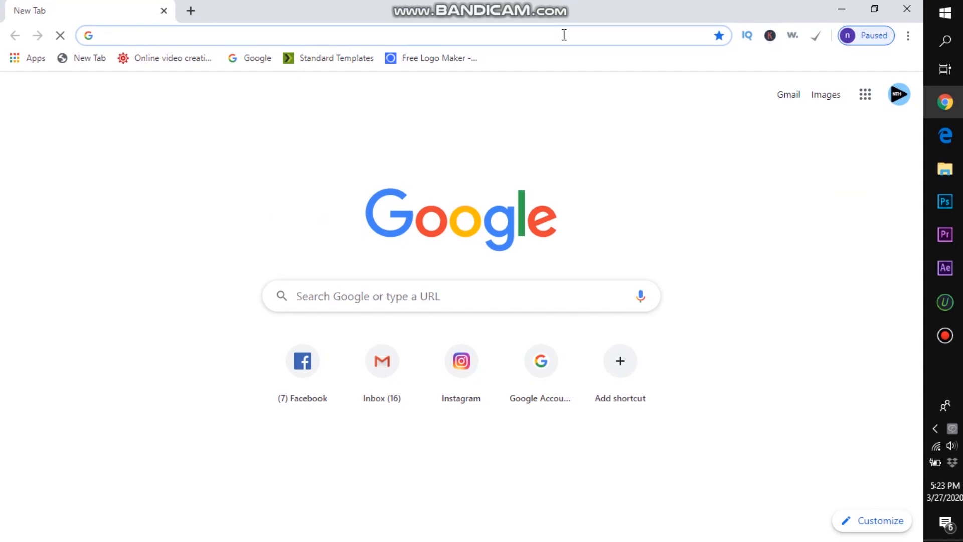
pyautogui.write('zoo')
pyautogui.press('Return')
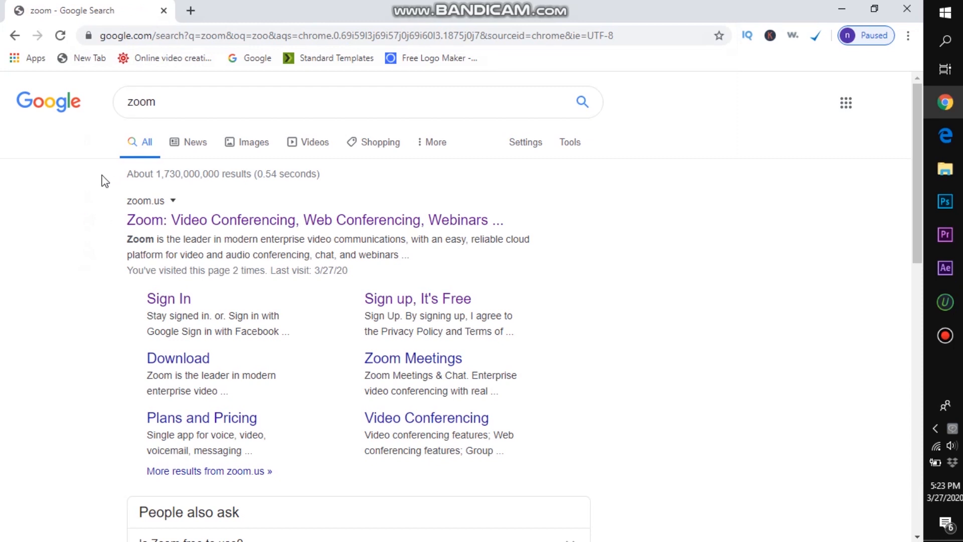
pyautogui.click(169, 305)
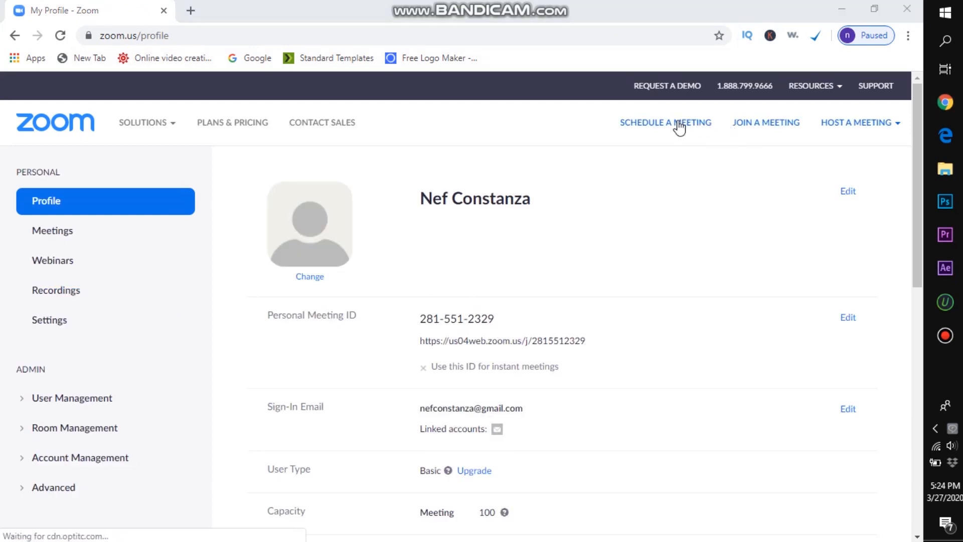
# Step: Begin scheduling a Zoom meeting with the topic "My Meeting test 333" and minimize the Zoom Cloud Meetings window
pyautogui.click(641, 128)
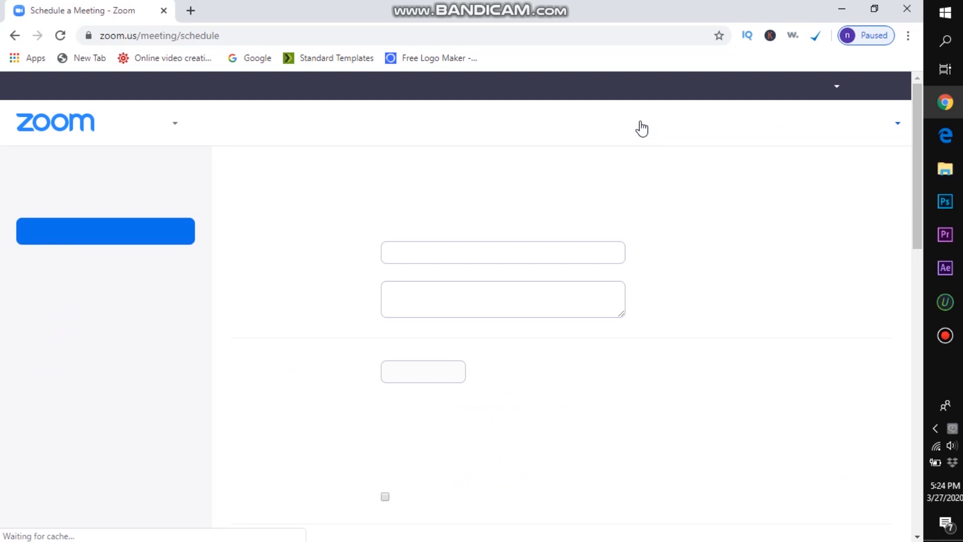
pyautogui.click(534, 256)
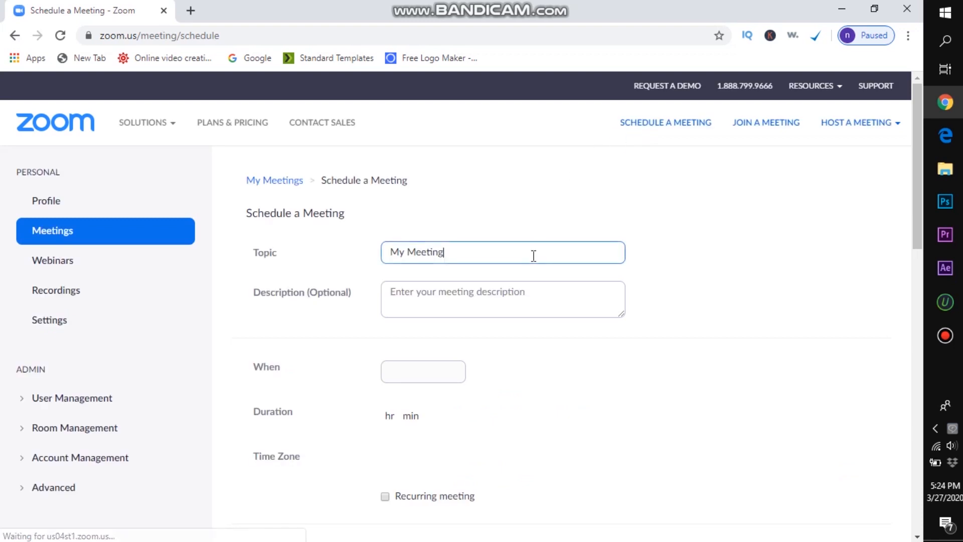
pyautogui.write('test 333')
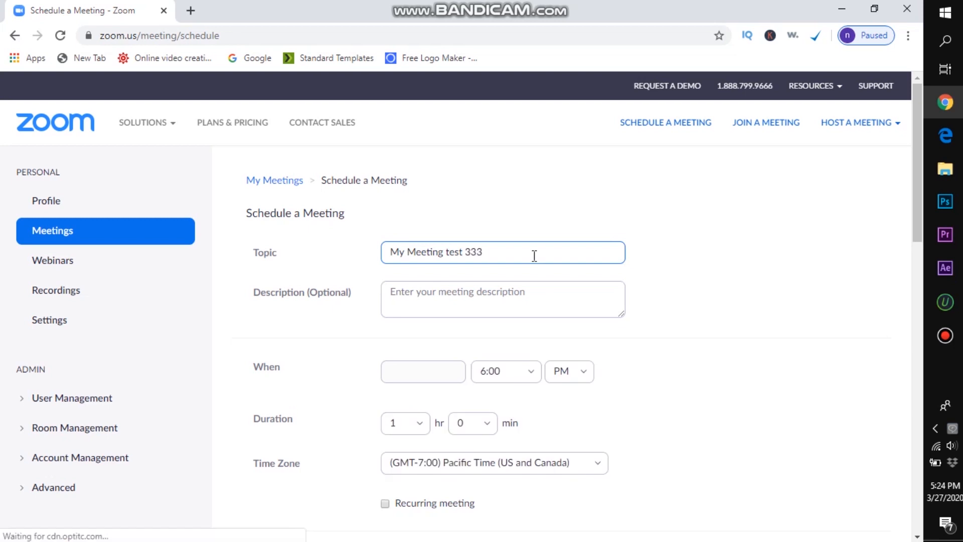
pyautogui.hotkey('ctrl', 'a')
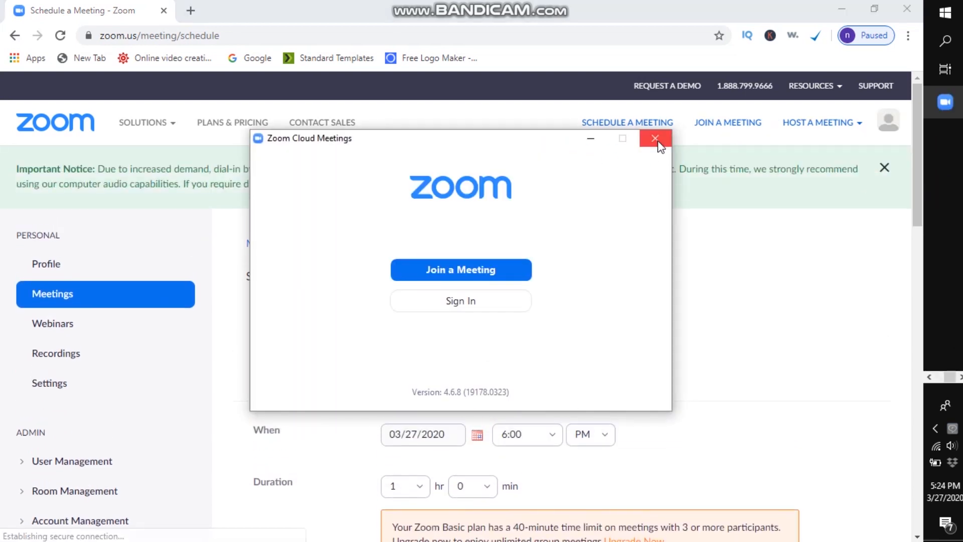
pyautogui.click(590, 137)
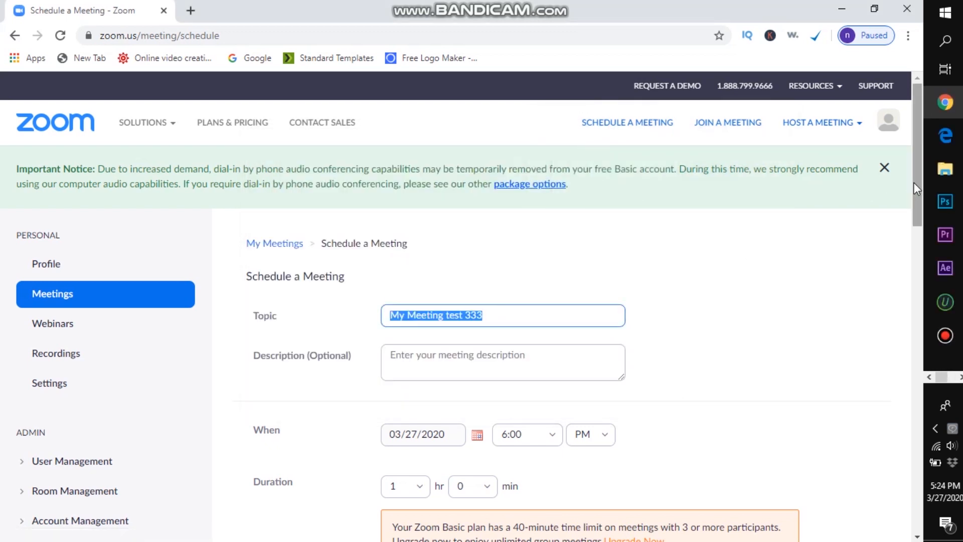
# Step: Review the scheduling options and save the meeting with its default settings
pyautogui.scroll(-9, 916, 240)
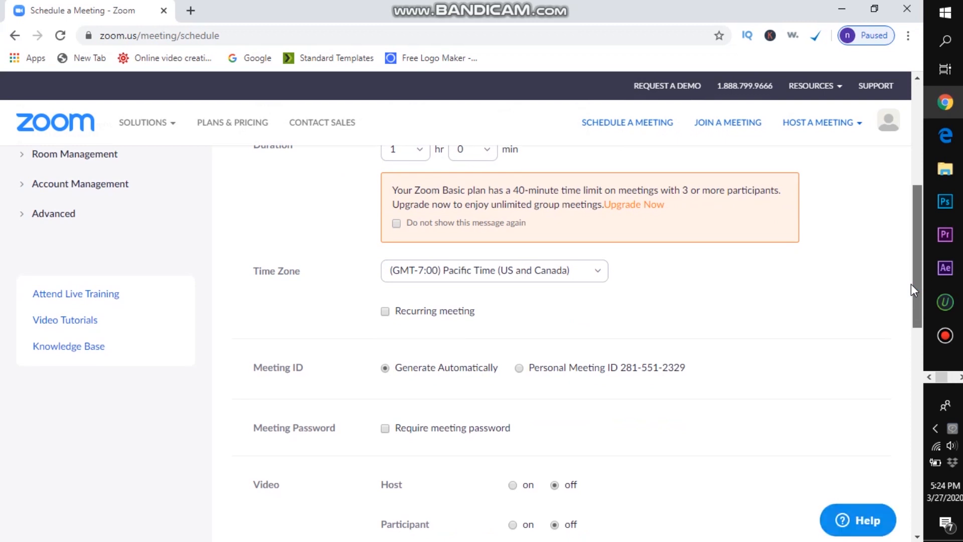
pyautogui.scroll(-8, 908, 340)
pyautogui.scroll(6, 911, 336)
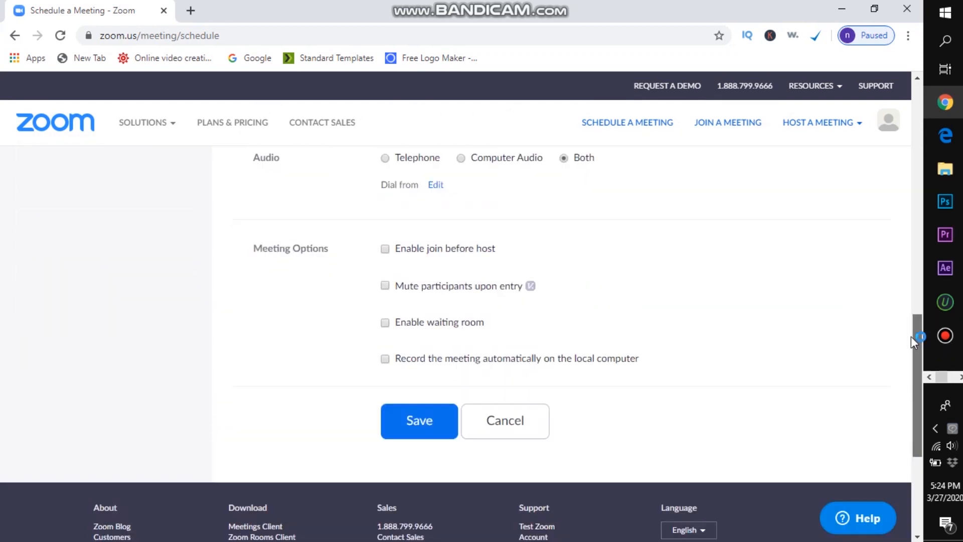
pyautogui.moveTo(910, 344); pyautogui.dragTo(912, 382)
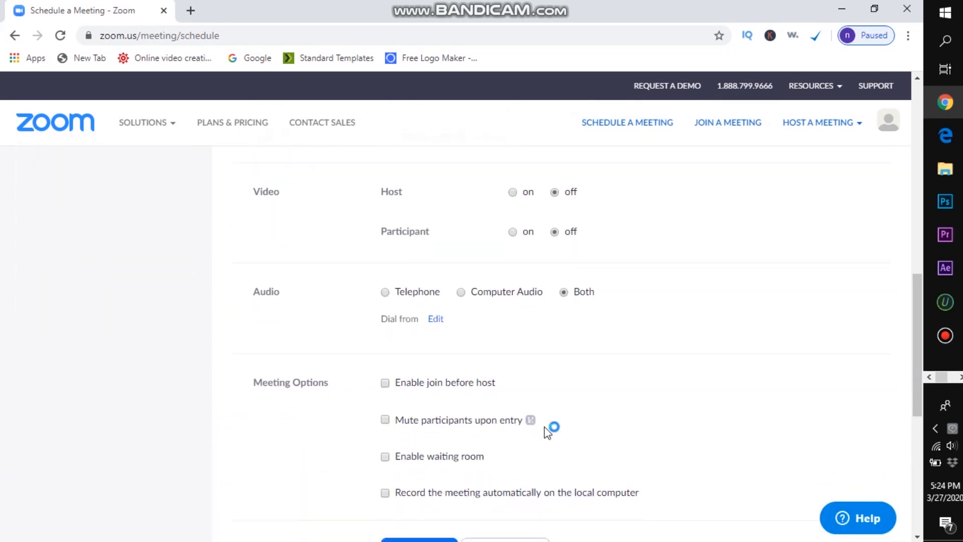
pyautogui.click(431, 538)
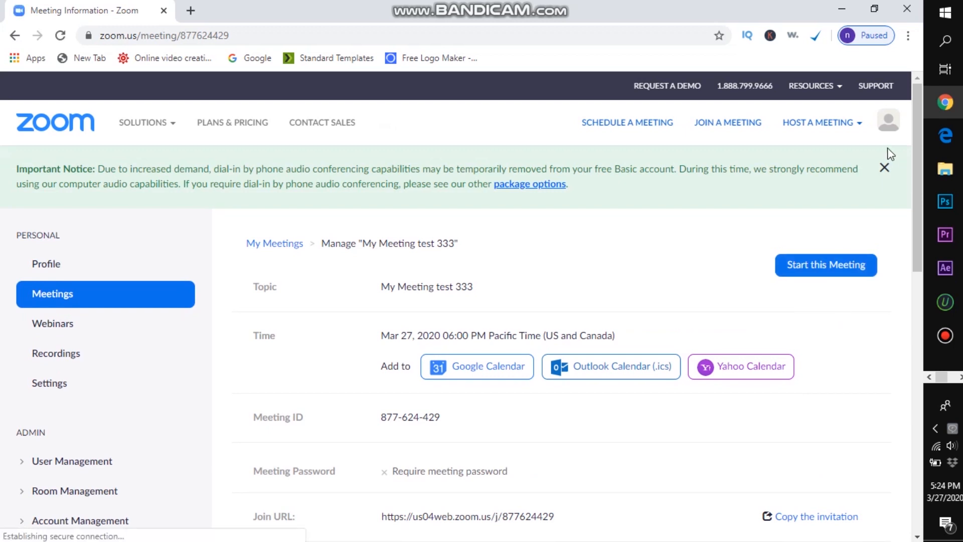
# Step: Start the saved meeting in the Zoom desktop app and join it with computer audio
pyautogui.click(833, 267)
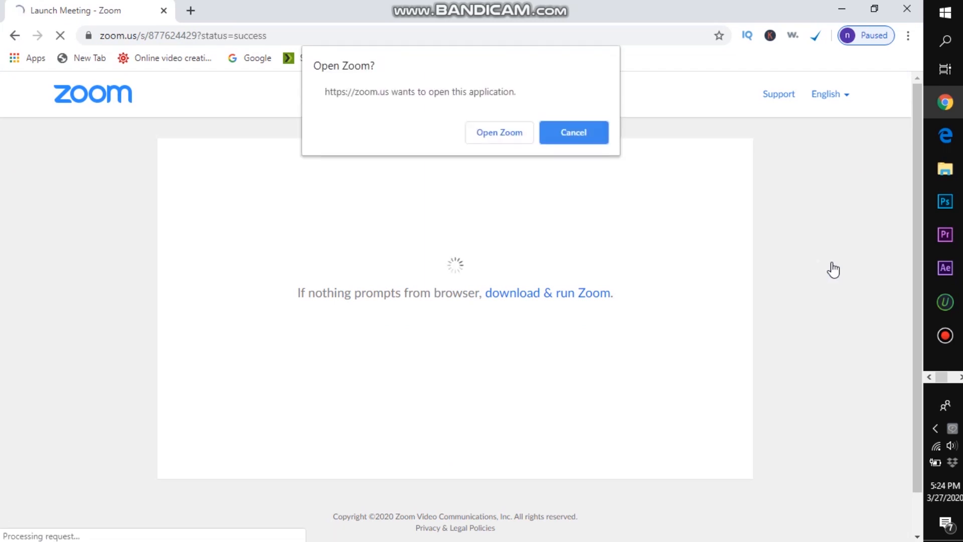
pyautogui.click(500, 134)
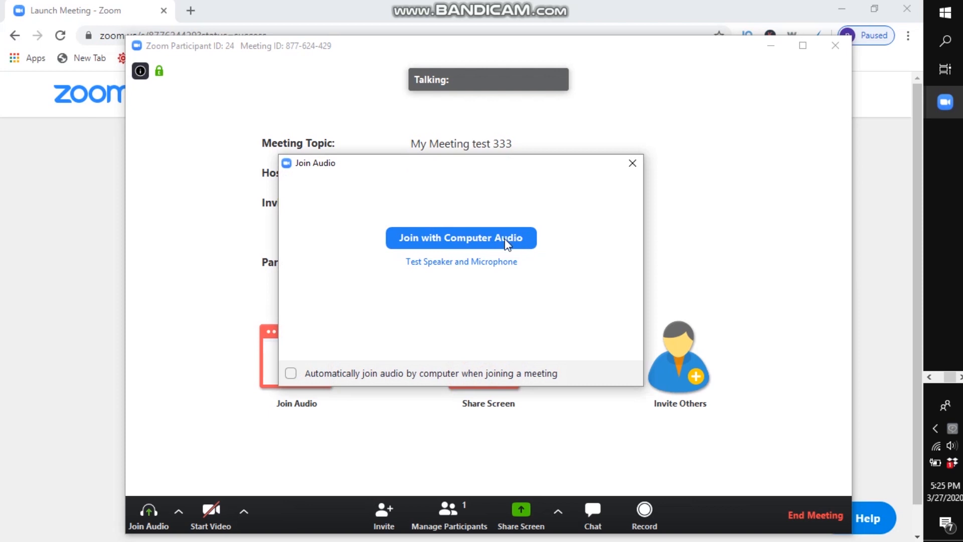
pyautogui.click(505, 242)
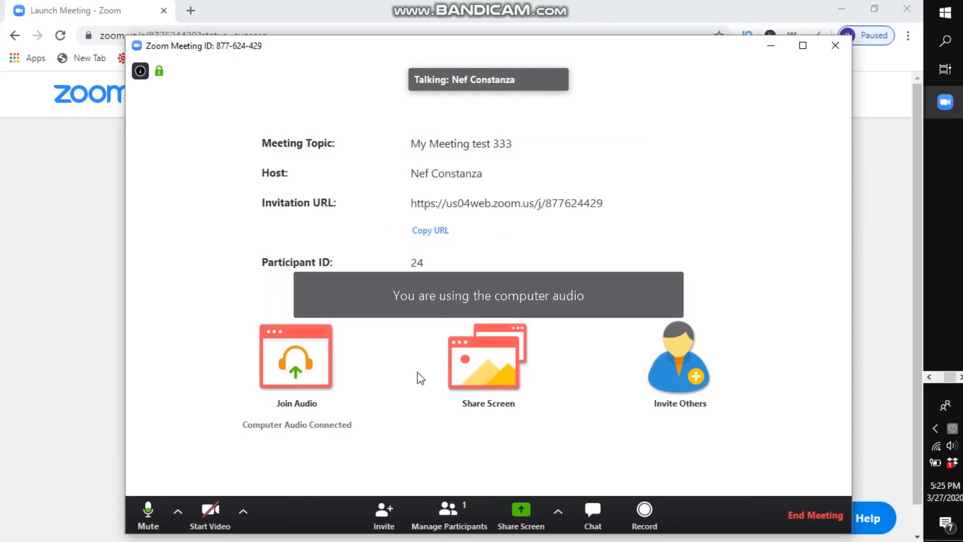
# Step: Turn on the camera and mute the microphone in the meeting
pyautogui.click(212, 513)
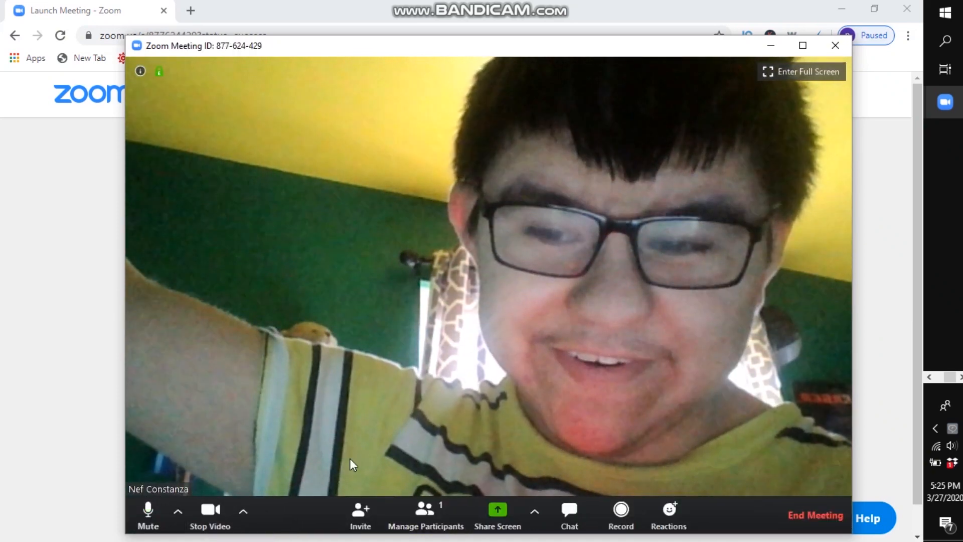
pyautogui.click(148, 515)
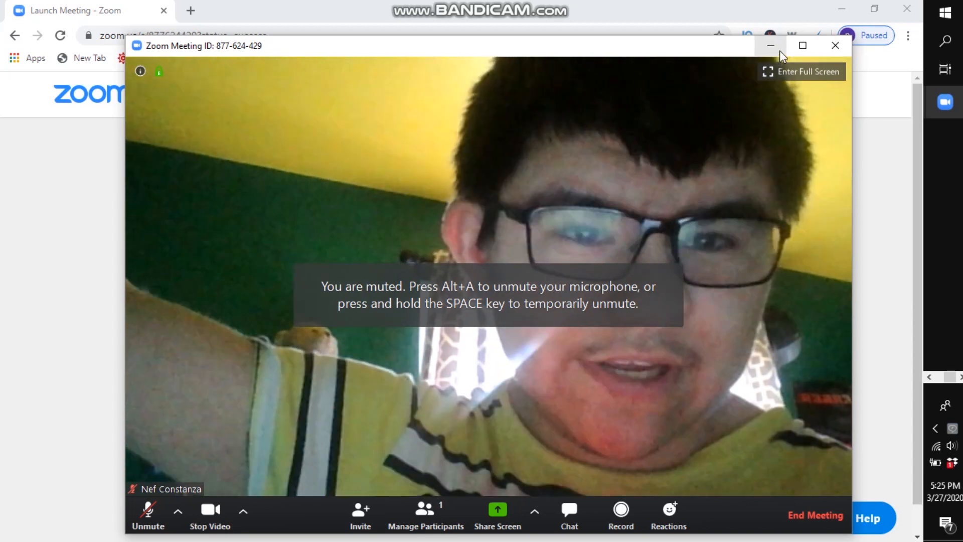
# Step: Minimize the meeting window to its floating video thumbnail, try restoring it, and collapse the thumbnail's video
pyautogui.click(772, 45)
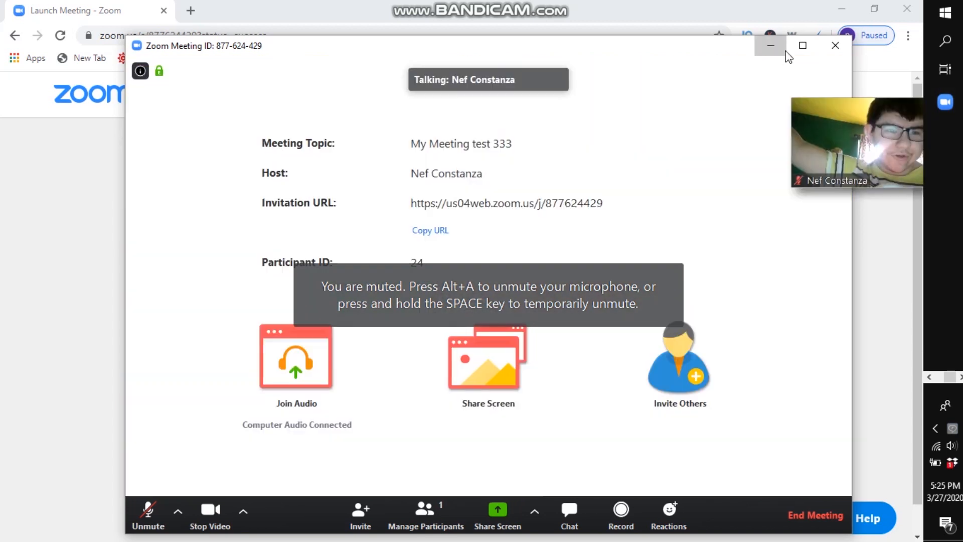
pyautogui.moveTo(920, 119)
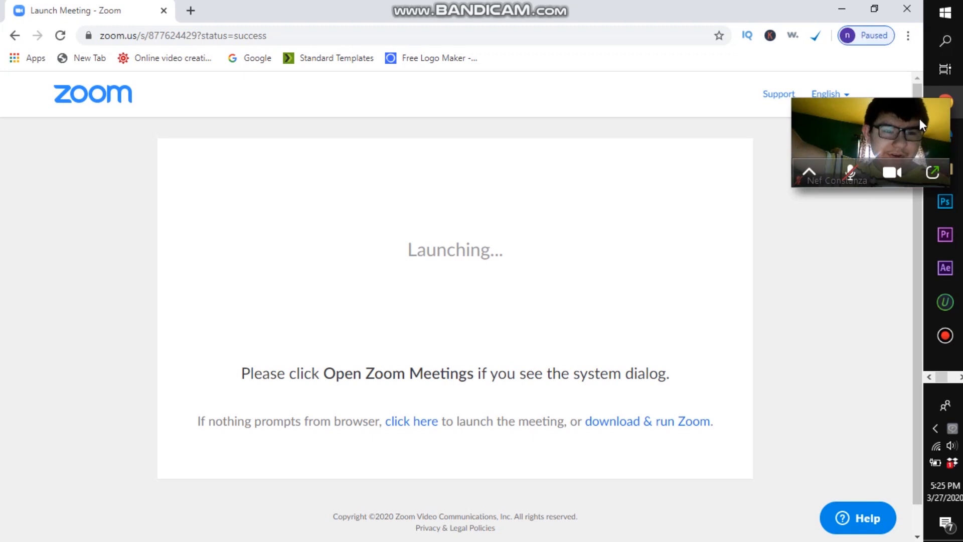
pyautogui.click(932, 172)
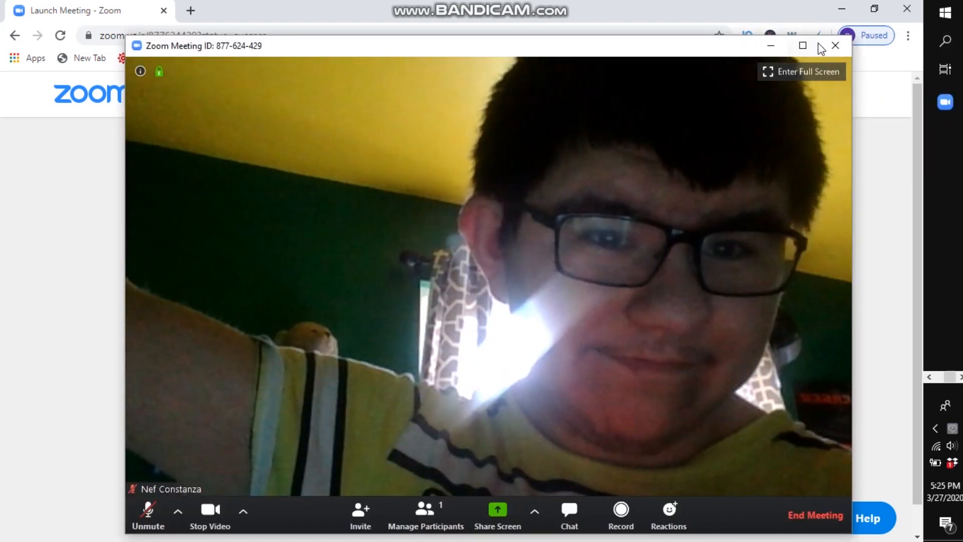
pyautogui.click(771, 46)
pyautogui.moveTo(863, 168)
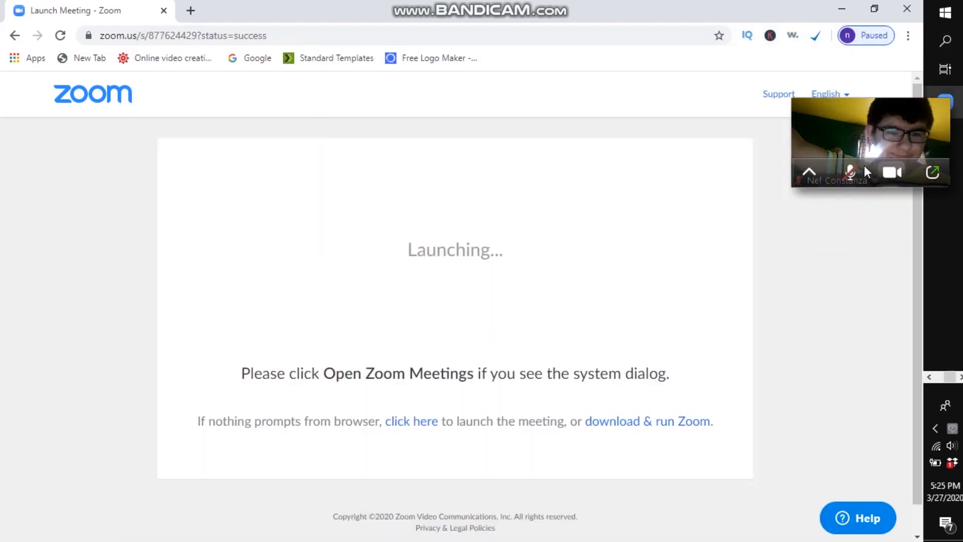
pyautogui.click(817, 168)
# Step: Find OBS Studio (64bit) through the system search and launch it
pyautogui.press('super')
pyautogui.write('o')
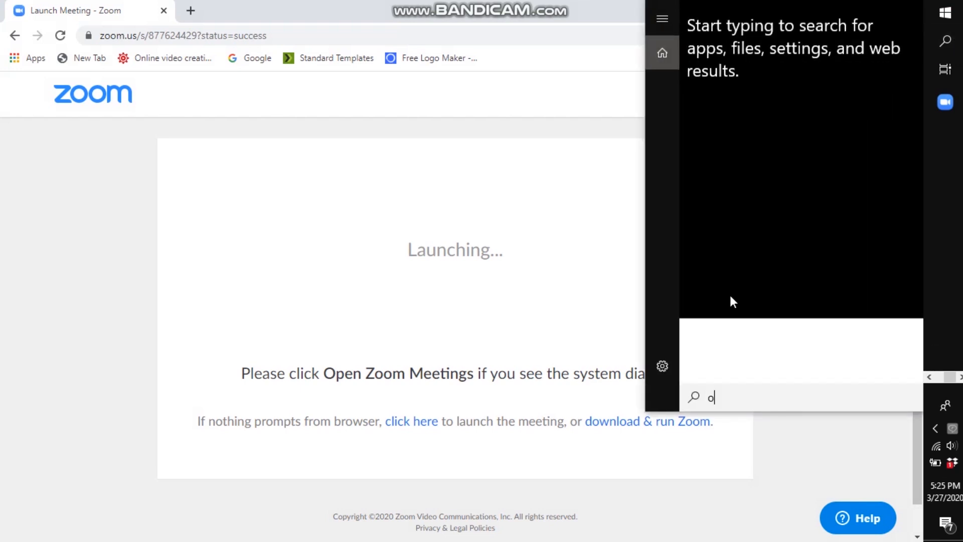
pyautogui.write('b')
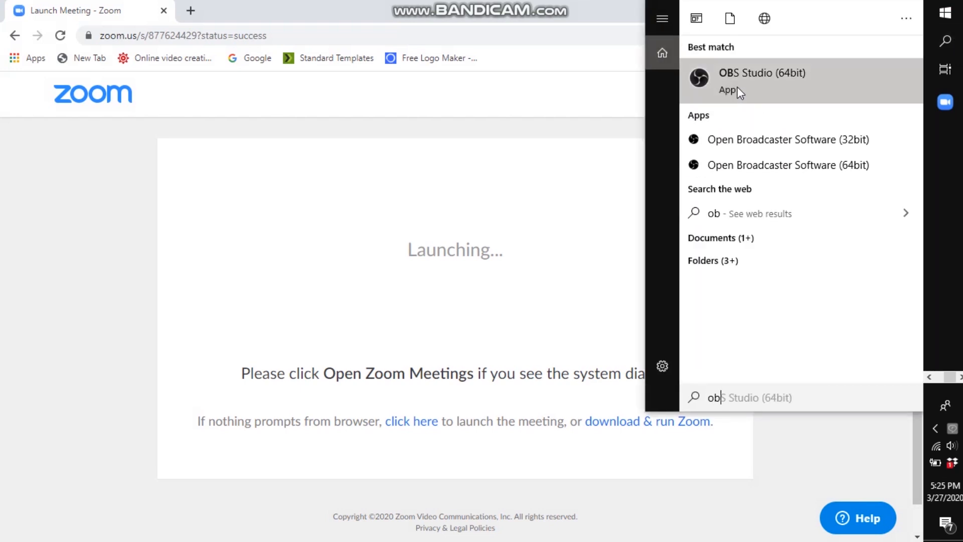
pyautogui.click(736, 84)
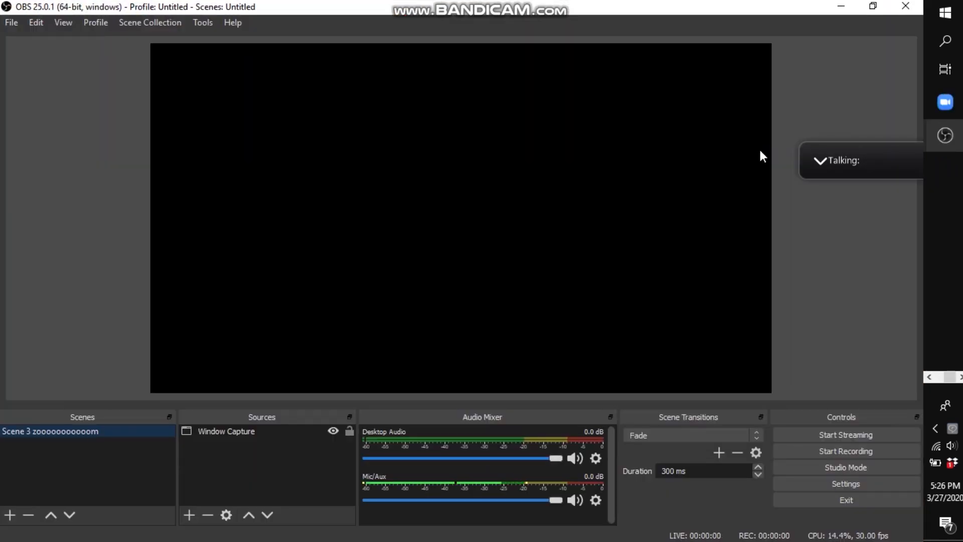
# Step: Remove the existing Window Capture source from the zoom scene
pyautogui.click(275, 432)
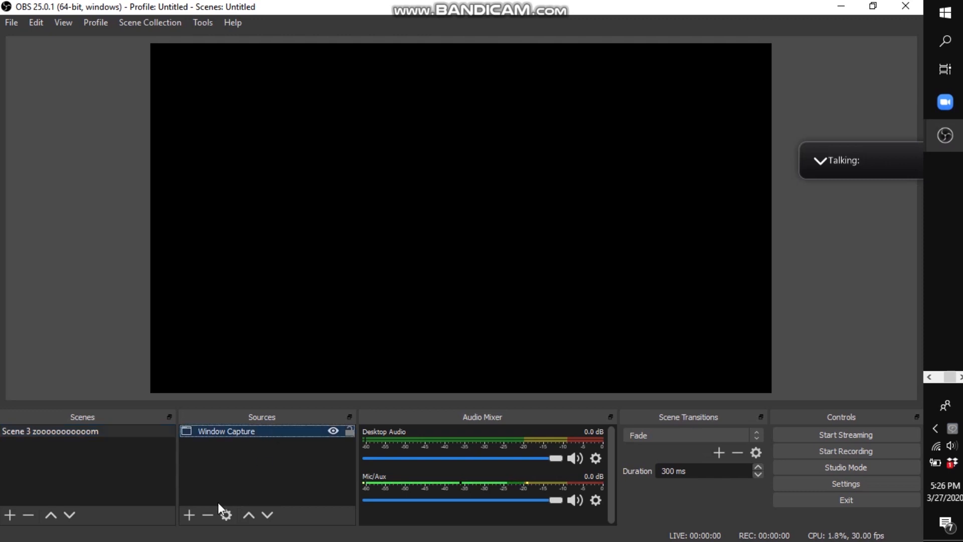
pyautogui.click(205, 516)
pyautogui.click(519, 297)
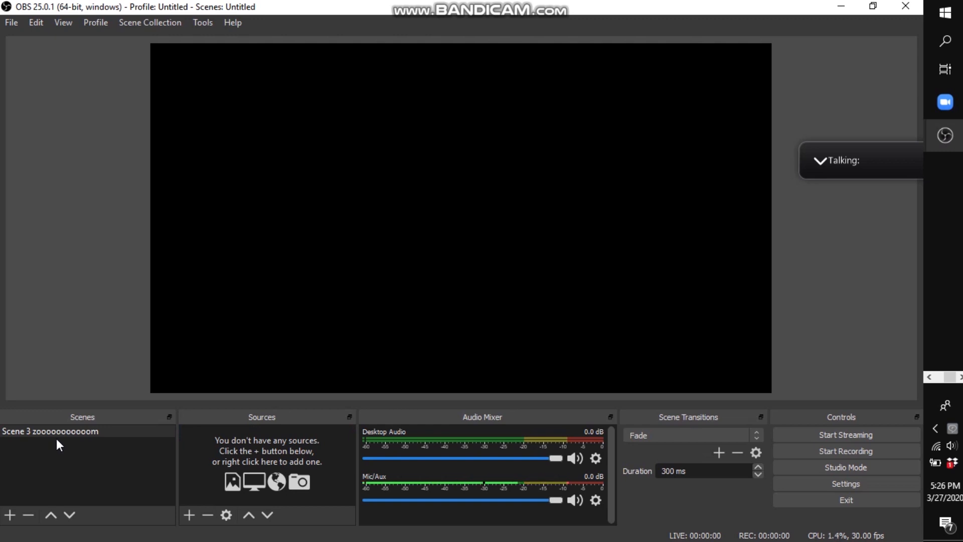
# Step: Add a new Window Capture source set to [Zoom.exe]: Zoom, dismissing the pending OBS is already running message
pyautogui.click(190, 509)
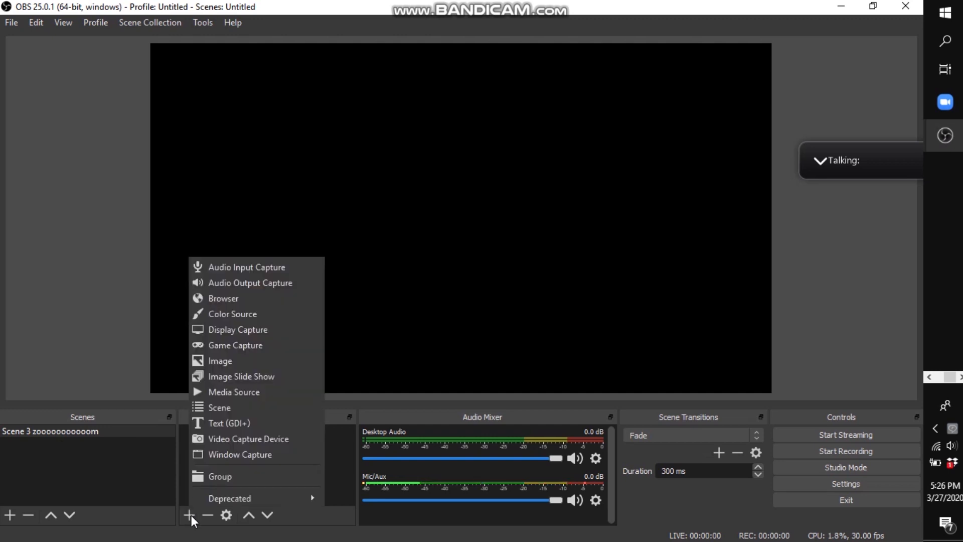
pyautogui.click(219, 453)
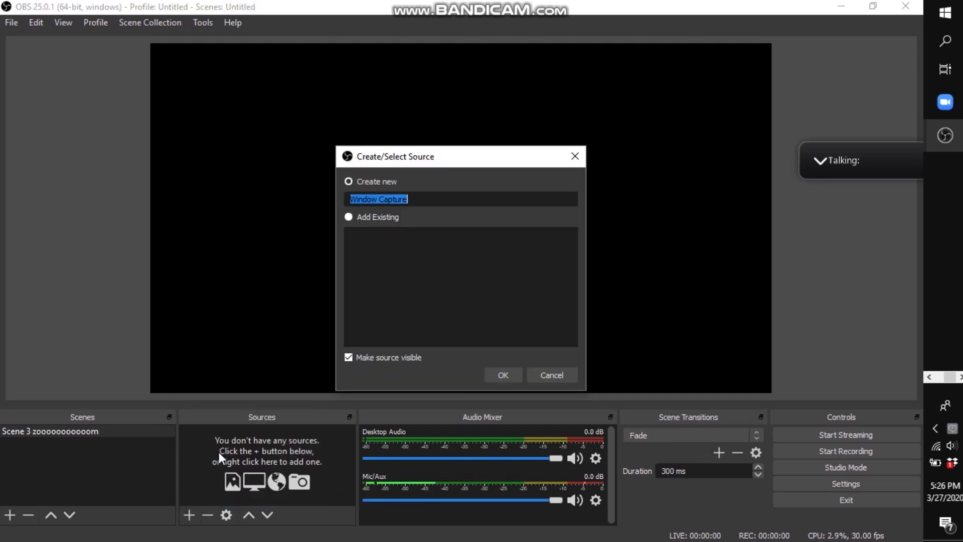
pyautogui.click(502, 378)
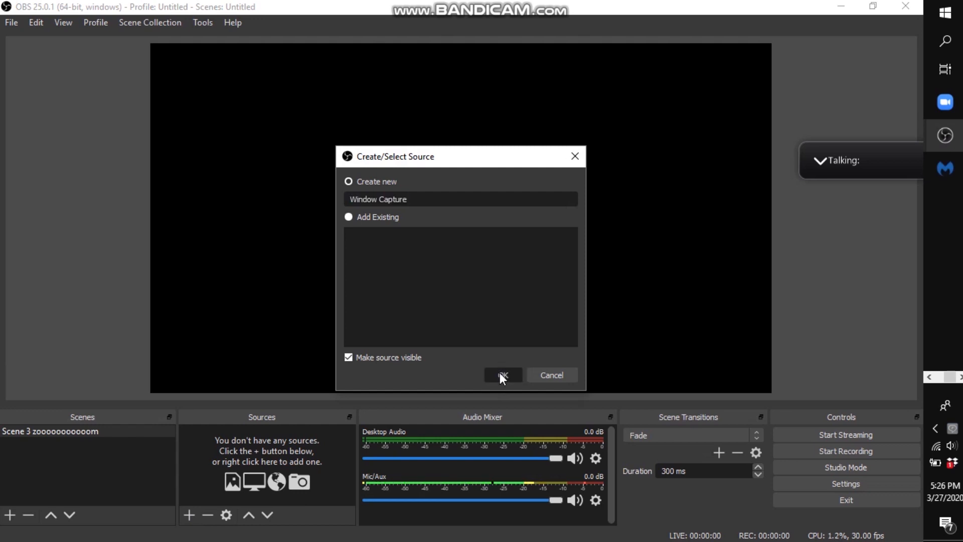
pyautogui.click(362, 364)
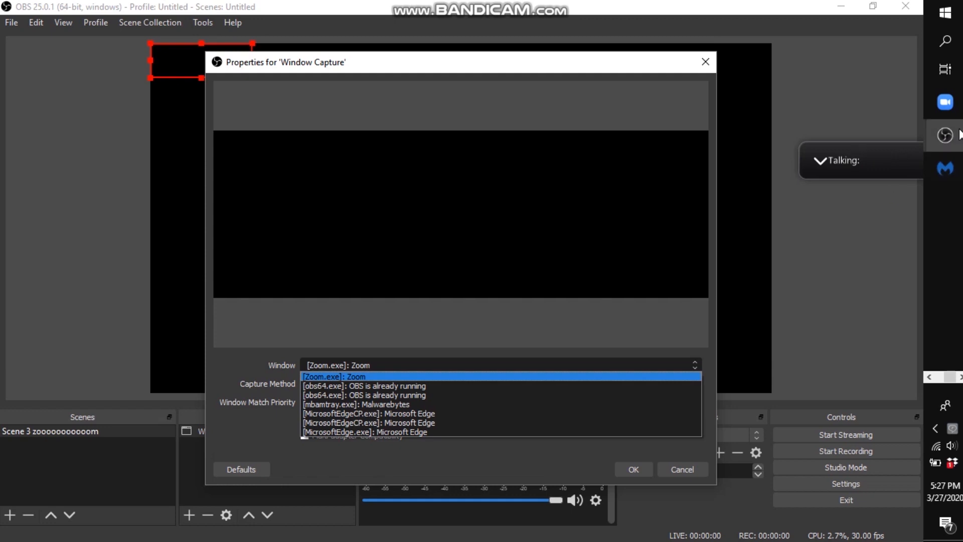
pyautogui.moveTo(959, 135)
pyautogui.moveTo(915, 92)
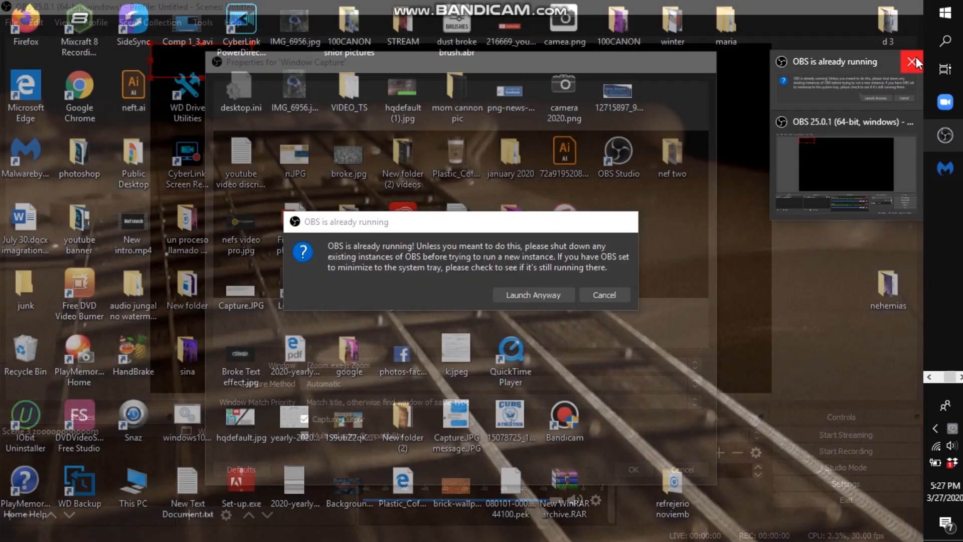
pyautogui.click(915, 57)
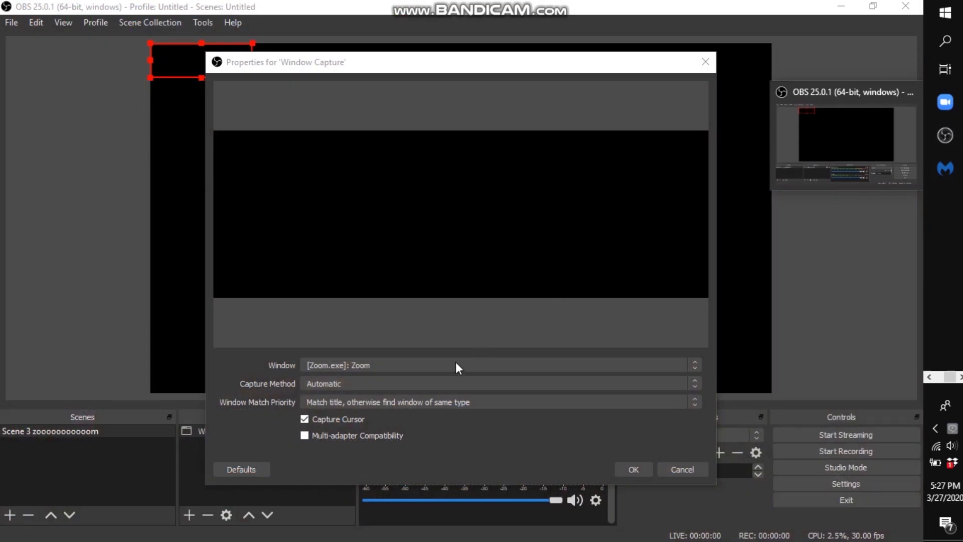
pyautogui.click(426, 369)
pyautogui.click(419, 375)
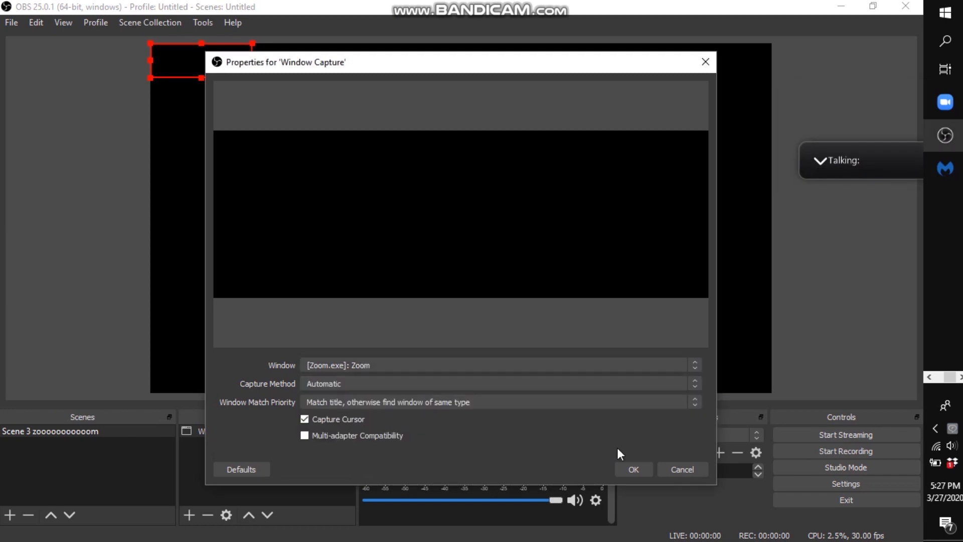
pyautogui.click(633, 469)
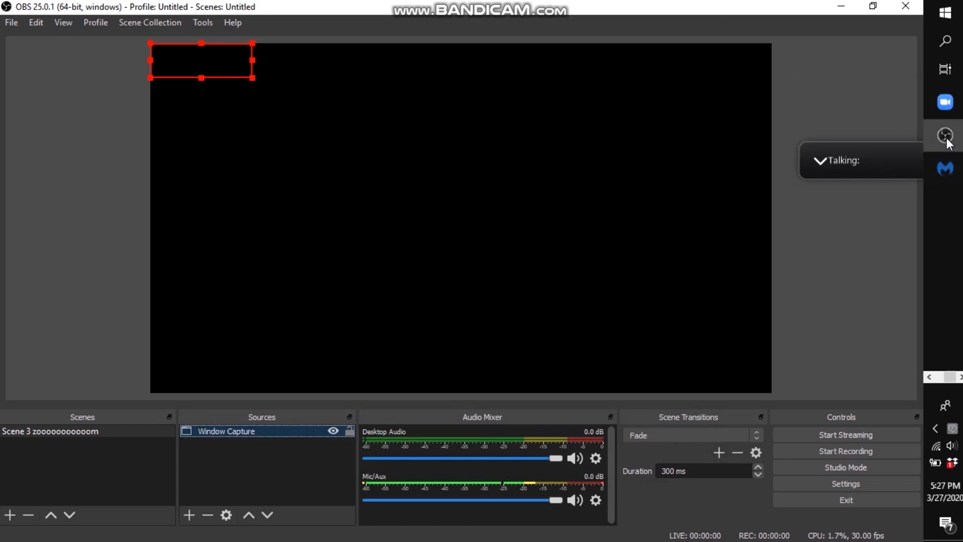
# Step: Restore the Zoom meeting from its floating thumbnail to the full meeting window and return to OBS Studio
pyautogui.moveTo(948, 143)
pyautogui.moveTo(945, 102)
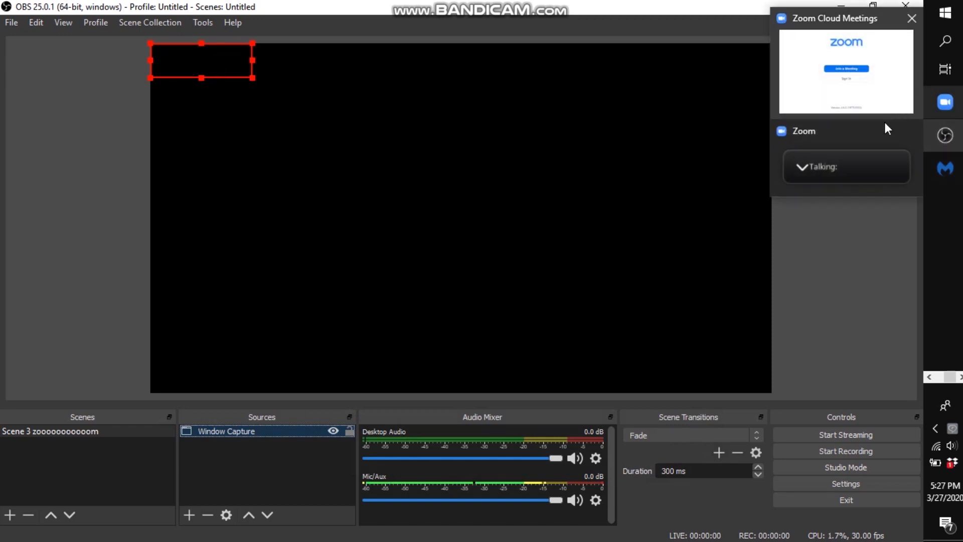
pyautogui.click(887, 131)
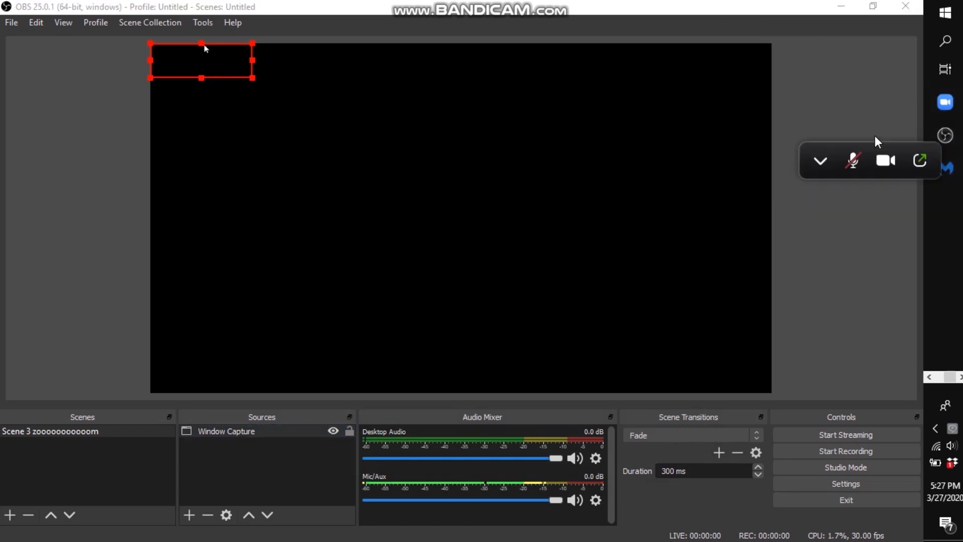
pyautogui.click(820, 163)
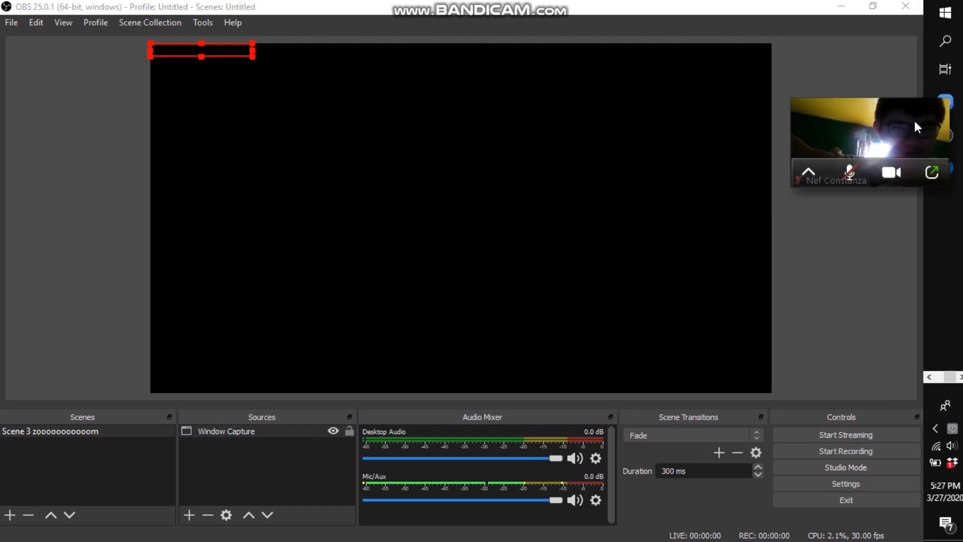
pyautogui.click(928, 173)
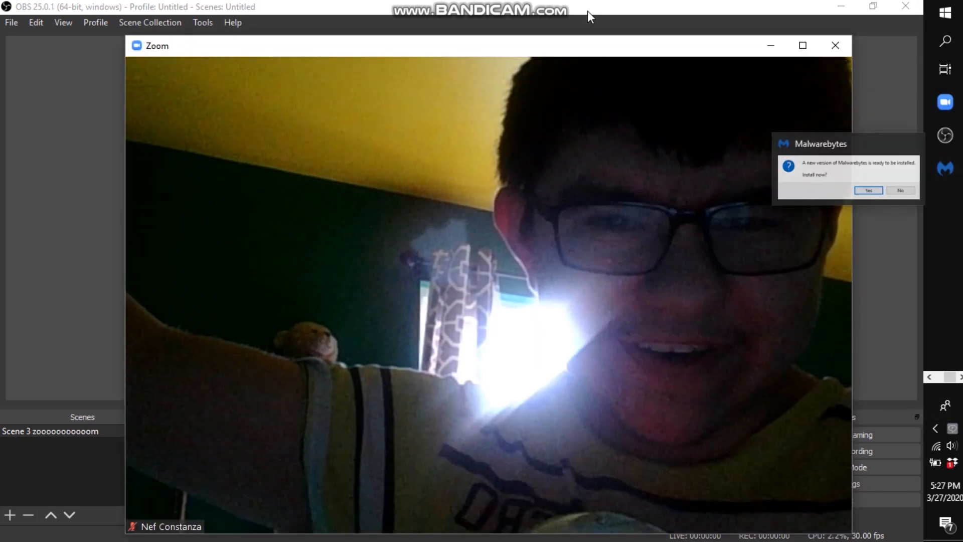
pyautogui.click(589, 16)
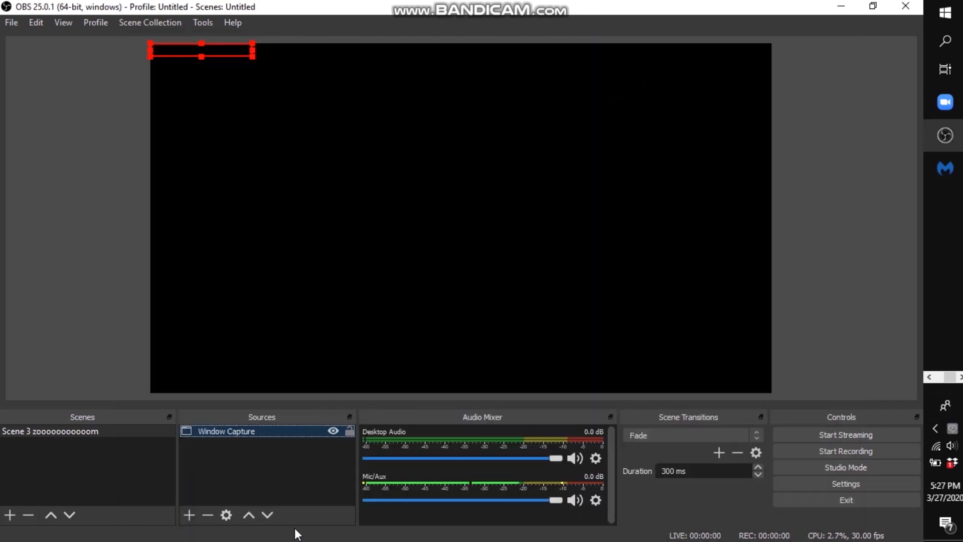
# Step: Replace the Window Capture source with a new one capturing [Zoom.exe]: Zoom, and enlarge it to fill the canvas
pyautogui.click(204, 514)
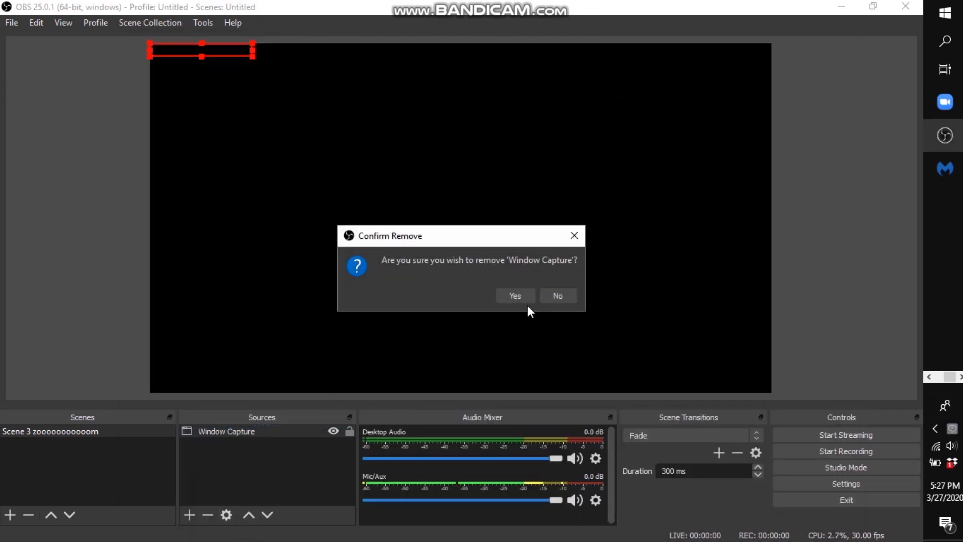
pyautogui.click(518, 293)
pyautogui.click(189, 516)
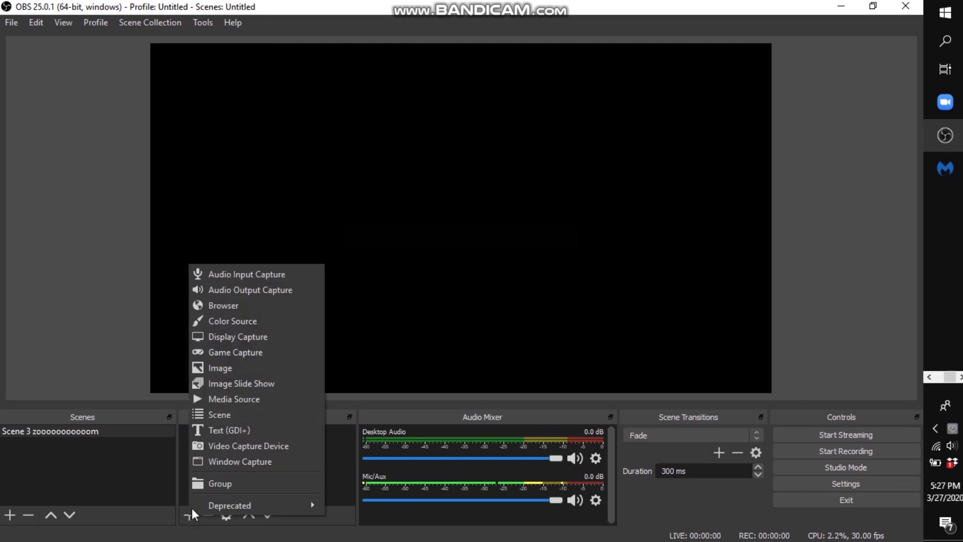
pyautogui.click(208, 462)
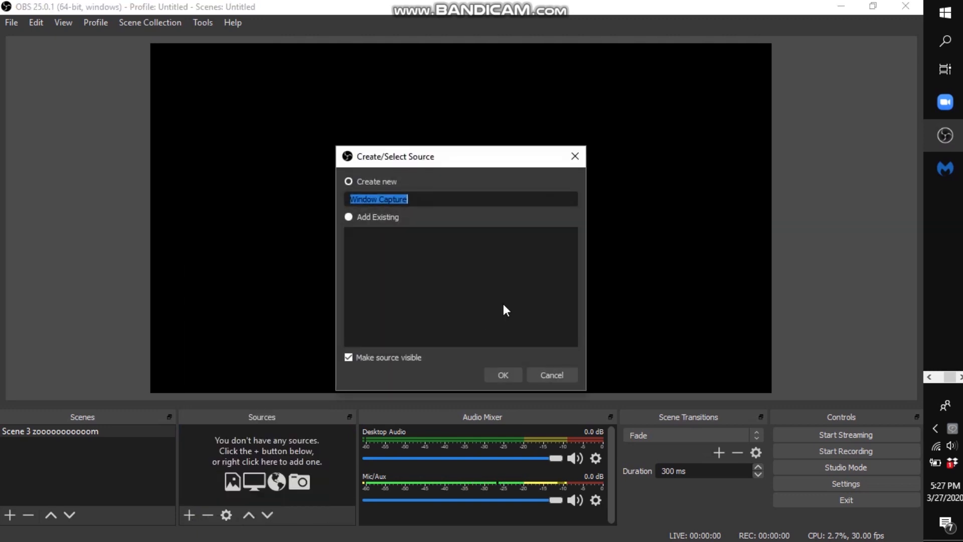
pyautogui.click(501, 375)
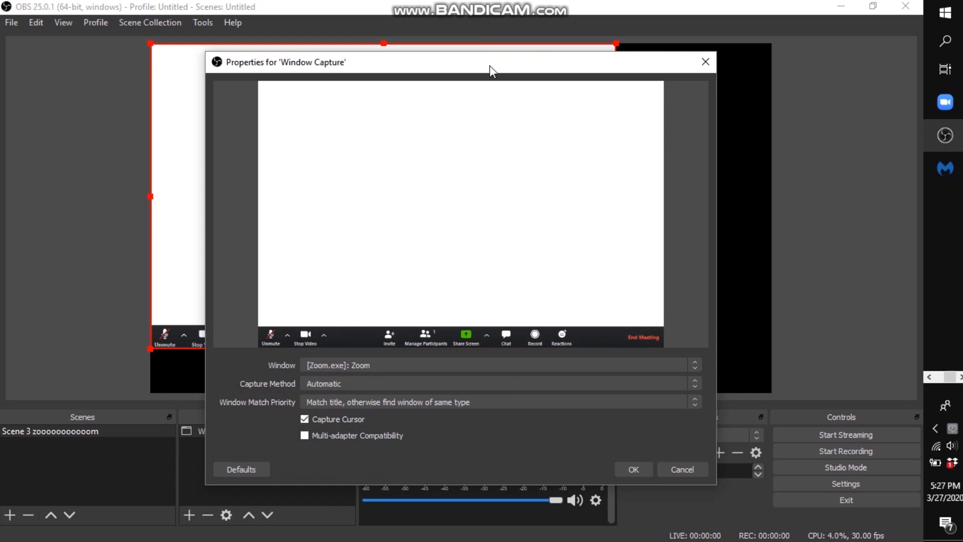
pyautogui.moveTo(490, 65); pyautogui.dragTo(1, 104)
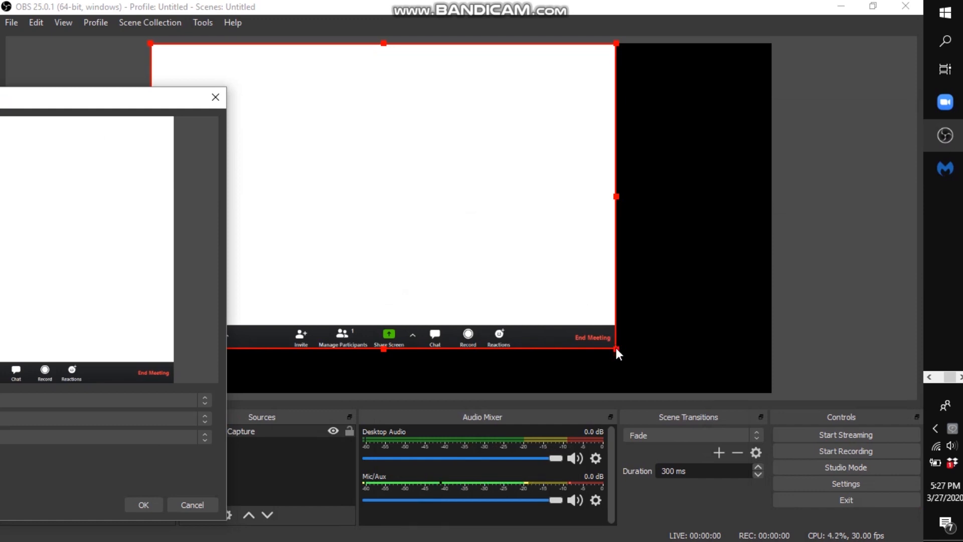
pyautogui.moveTo(17, 100); pyautogui.dragTo(506, 74)
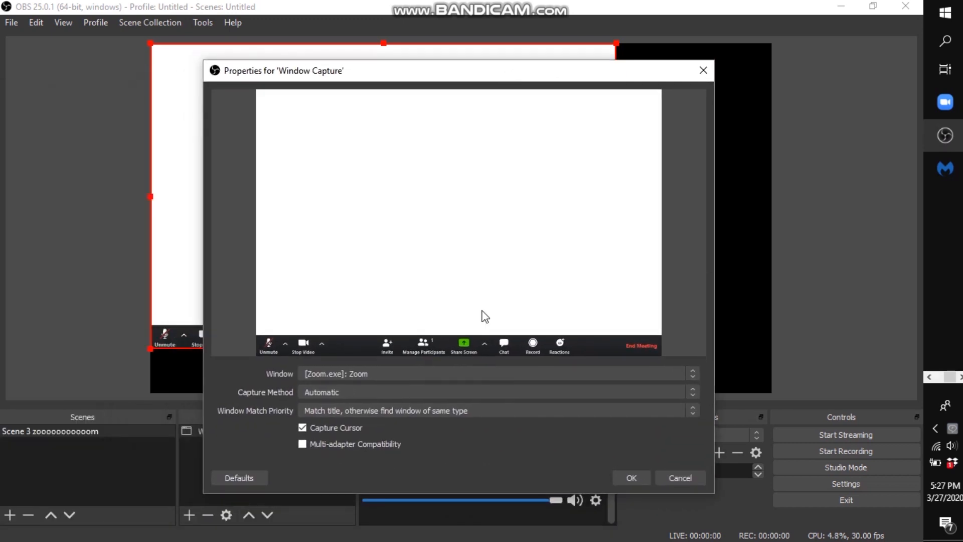
pyautogui.click(630, 478)
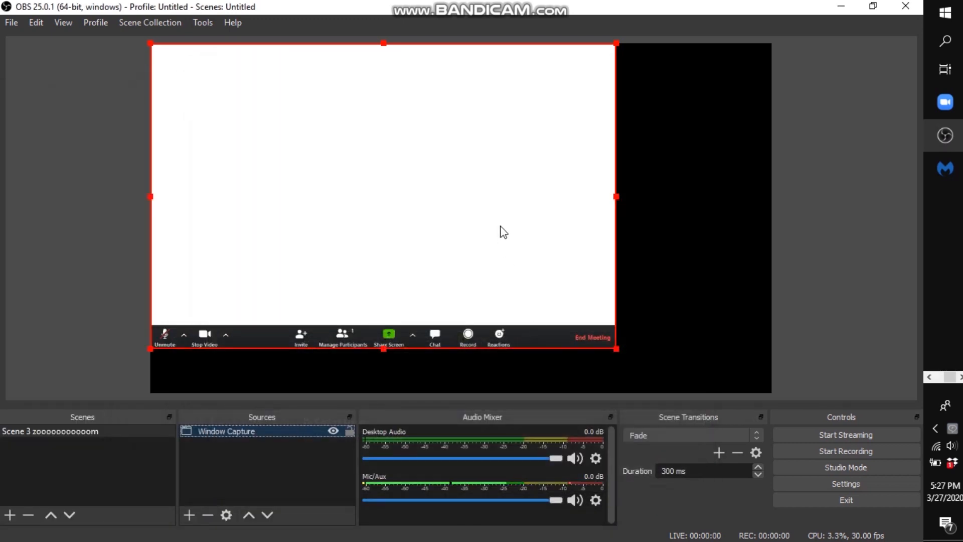
pyautogui.moveTo(616, 199); pyautogui.dragTo(774, 212)
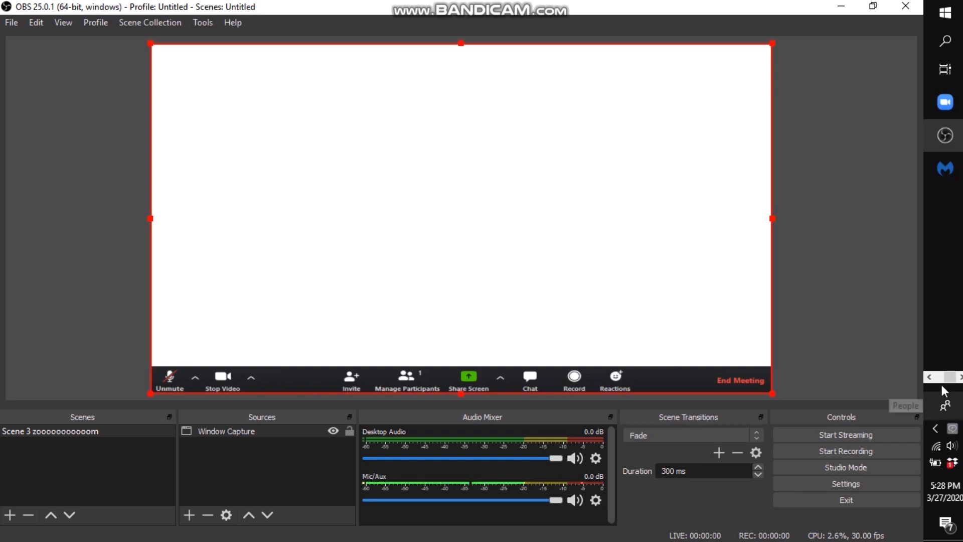
# Step: Switch to Google Chrome and open facebook.com in a new tab
pyautogui.click(927, 376)
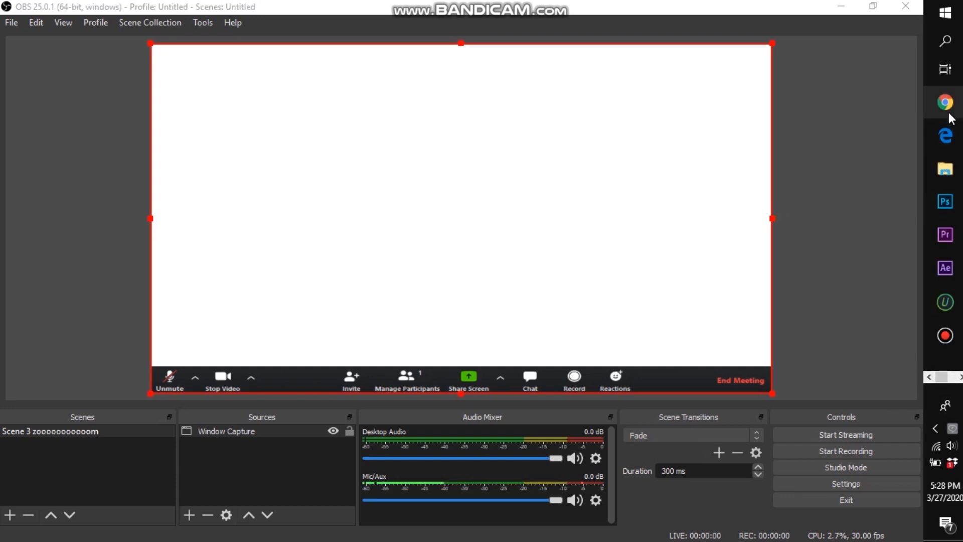
pyautogui.moveTo(949, 114)
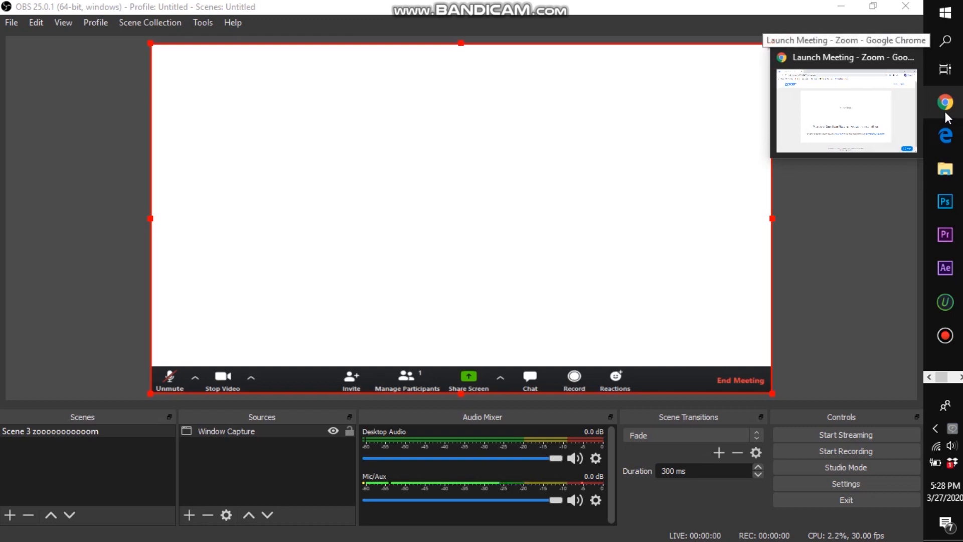
pyautogui.click(865, 98)
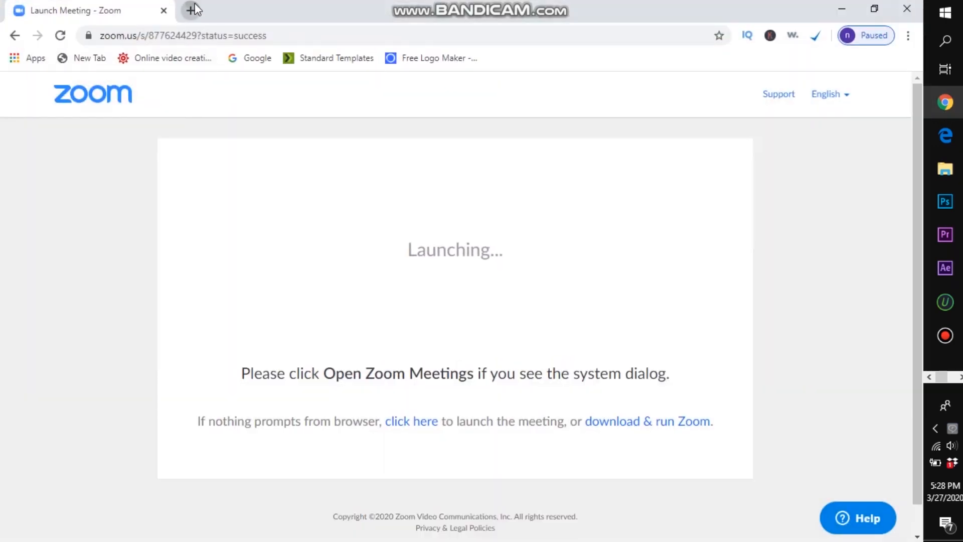
pyautogui.click(193, 8)
pyautogui.write('f')
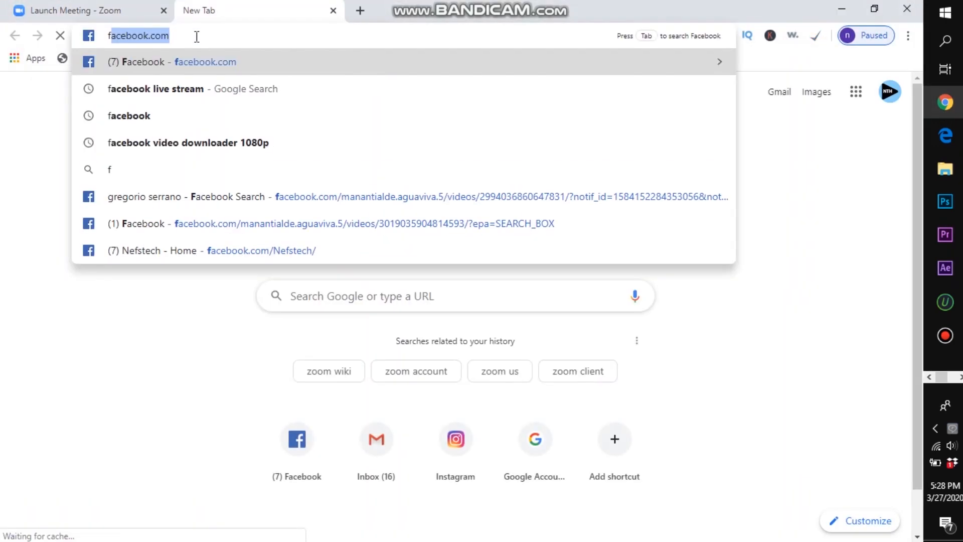
pyautogui.press('Return')
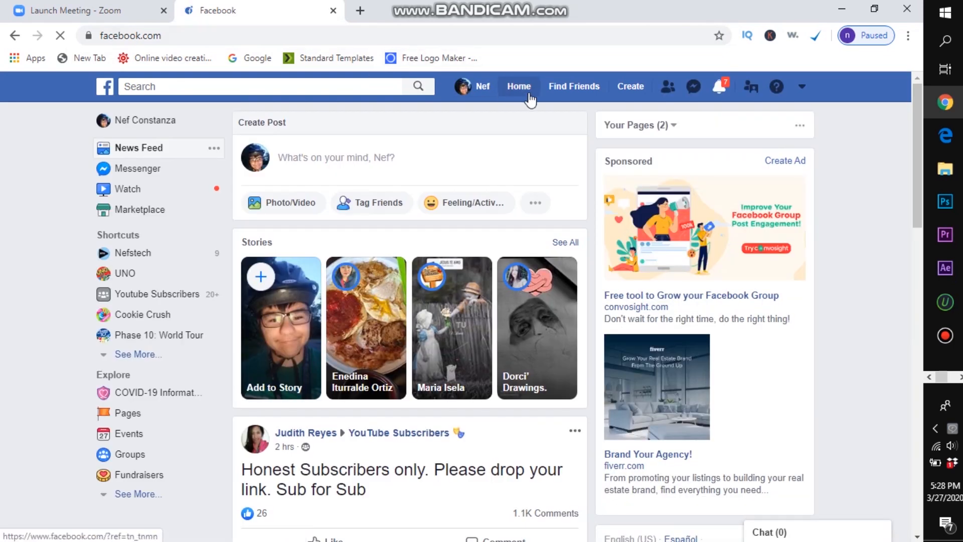
# Step: Open the account's own profile page and start creating a Live Video from its post box
pyautogui.click(474, 94)
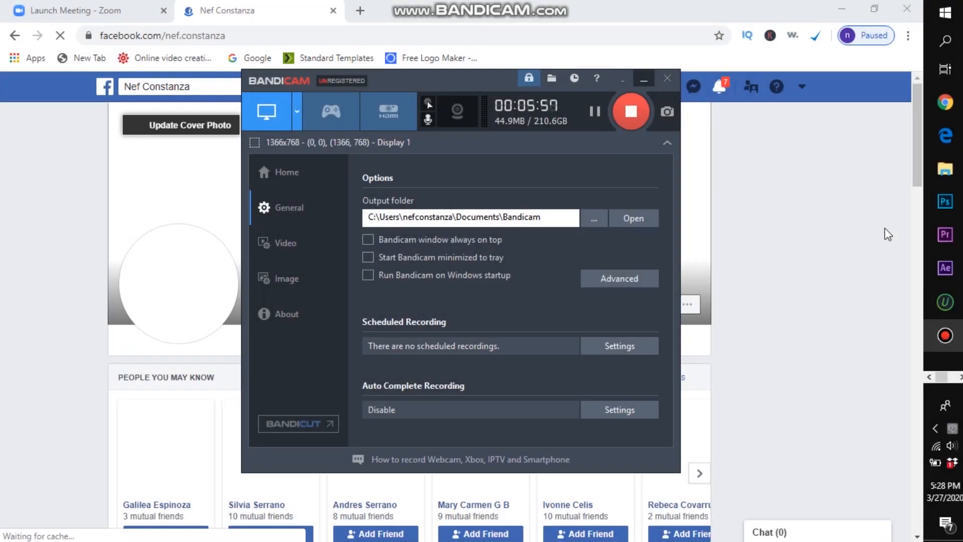
pyautogui.moveTo(917, 169); pyautogui.dragTo(929, 263)
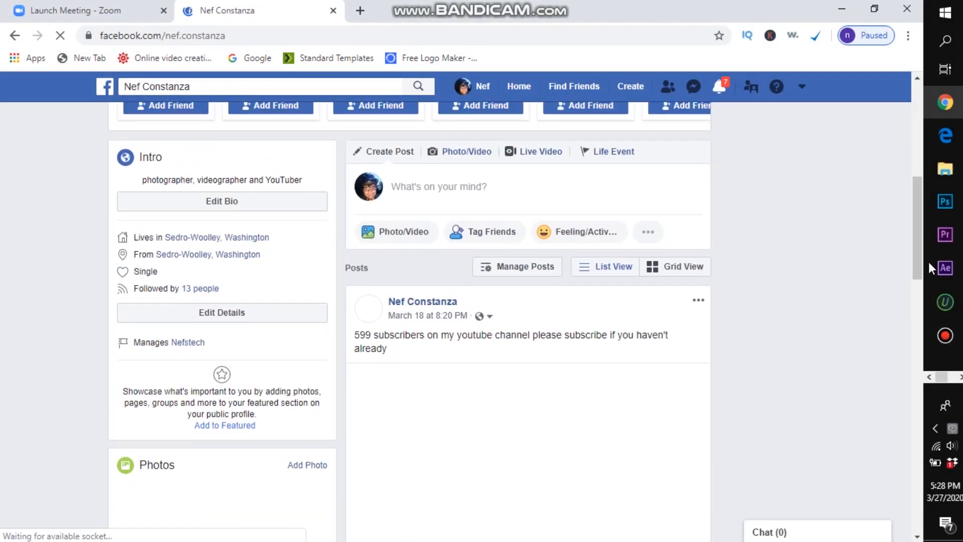
pyautogui.click(548, 154)
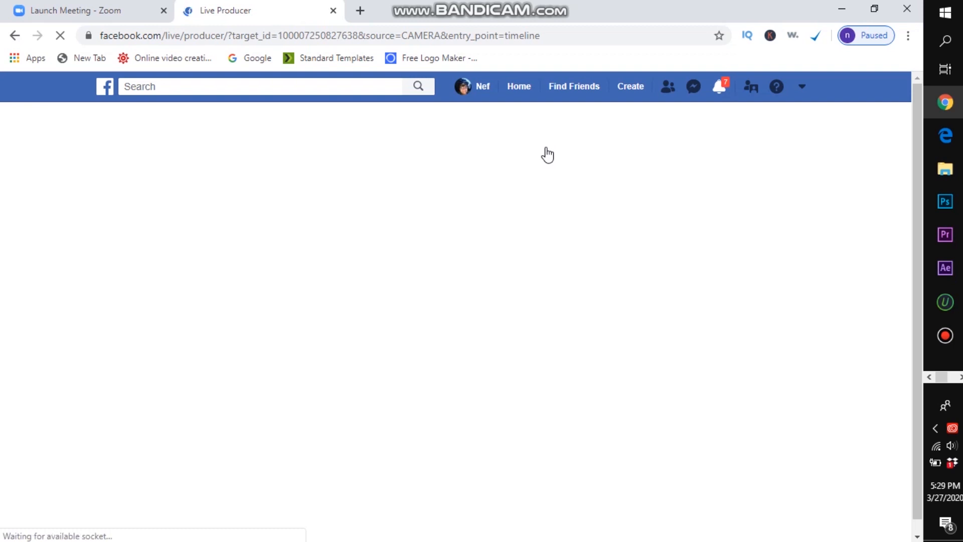
pyautogui.click(947, 339)
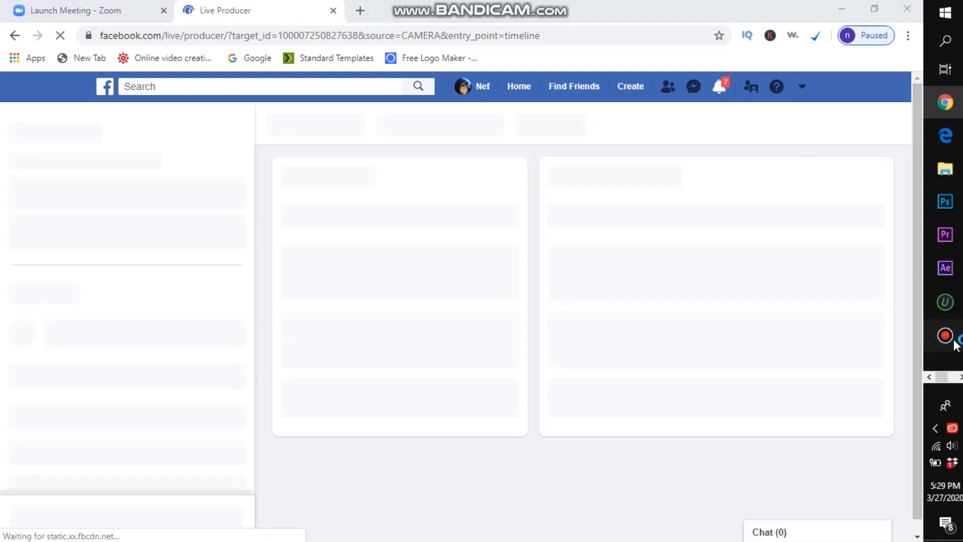
pyautogui.click(585, 30)
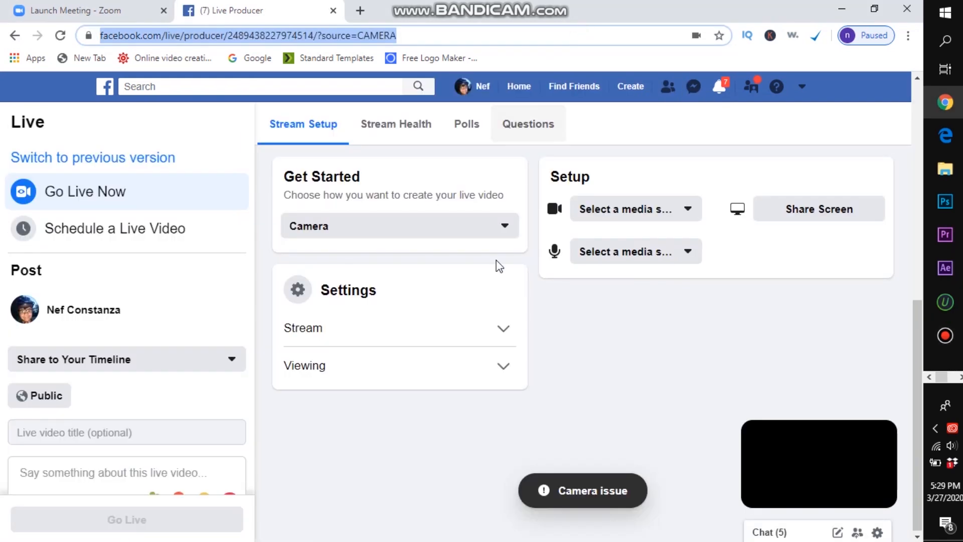
# Step: Set the live video to Use Stream Keys and copy the stream key
pyautogui.click(407, 236)
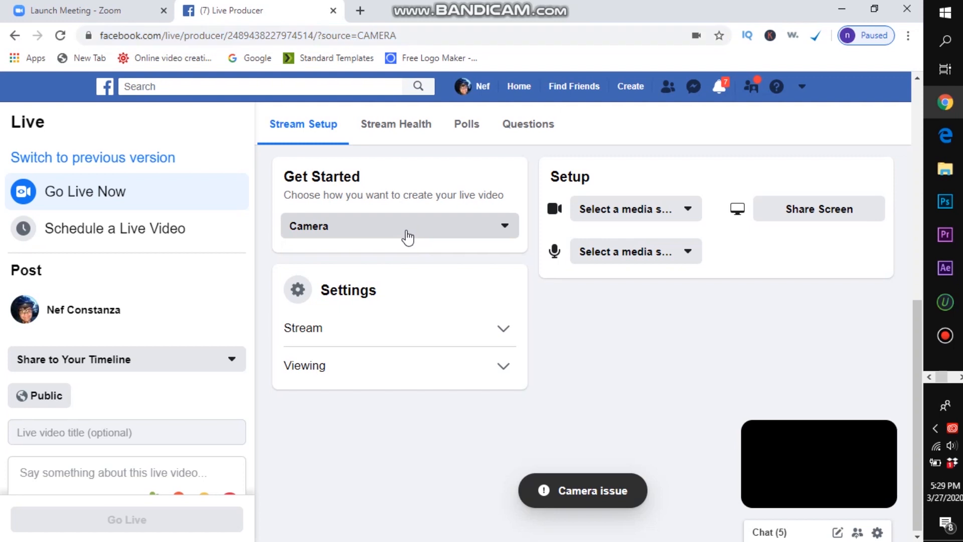
pyautogui.click(377, 258)
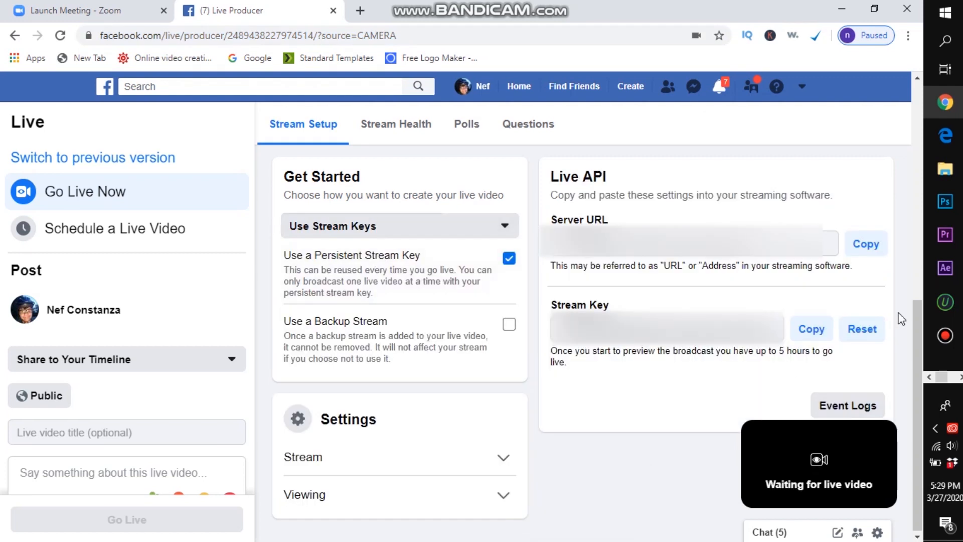
pyautogui.moveTo(921, 329); pyautogui.dragTo(923, 348)
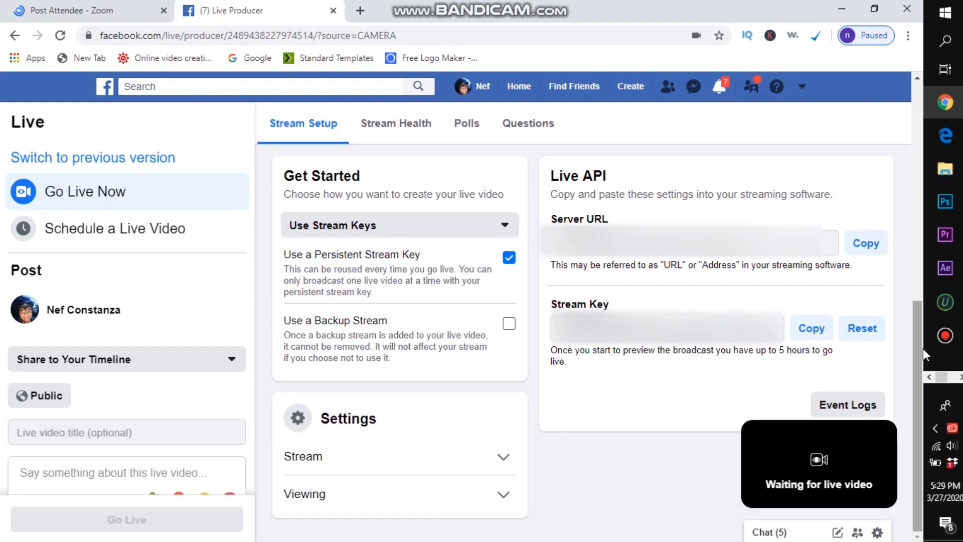
pyautogui.click(812, 331)
pyautogui.click(861, 330)
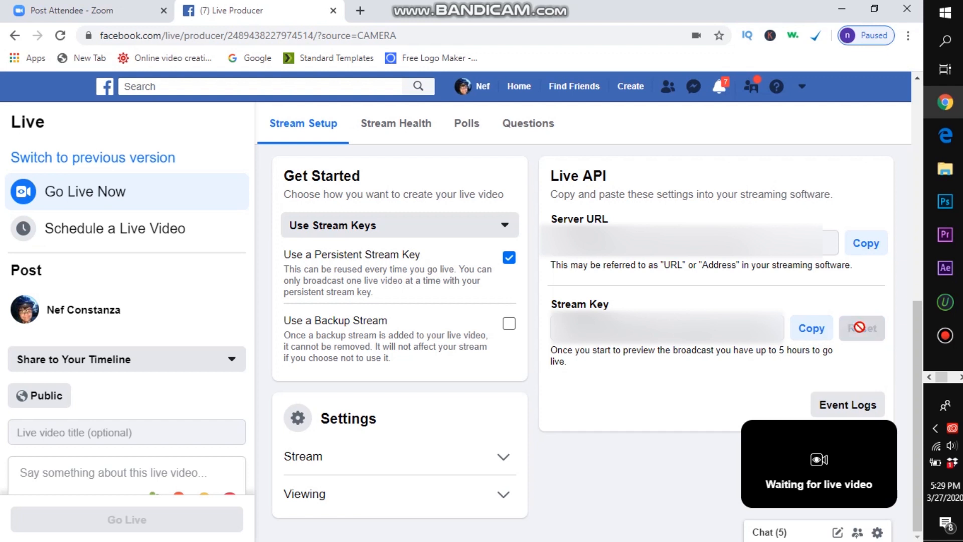
# Step: Copy the Facebook stream key again, switch to OBS Studio and open its Stream settings
pyautogui.click(817, 330)
pyautogui.click(961, 377)
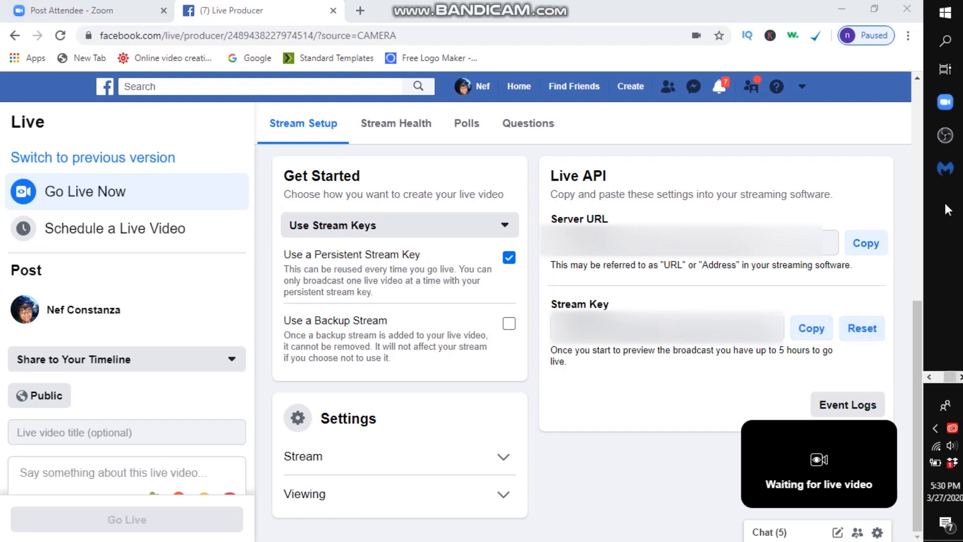
pyautogui.click(946, 145)
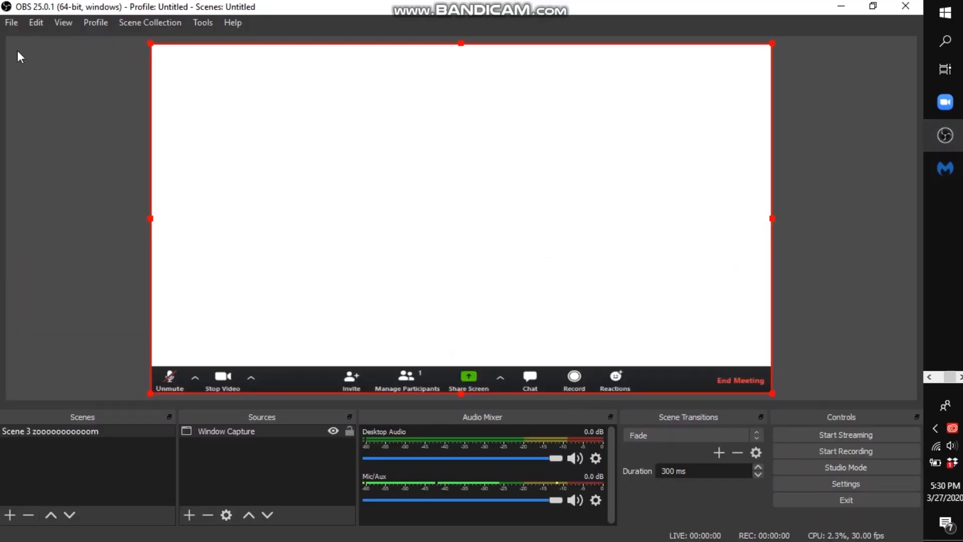
pyautogui.click(8, 22)
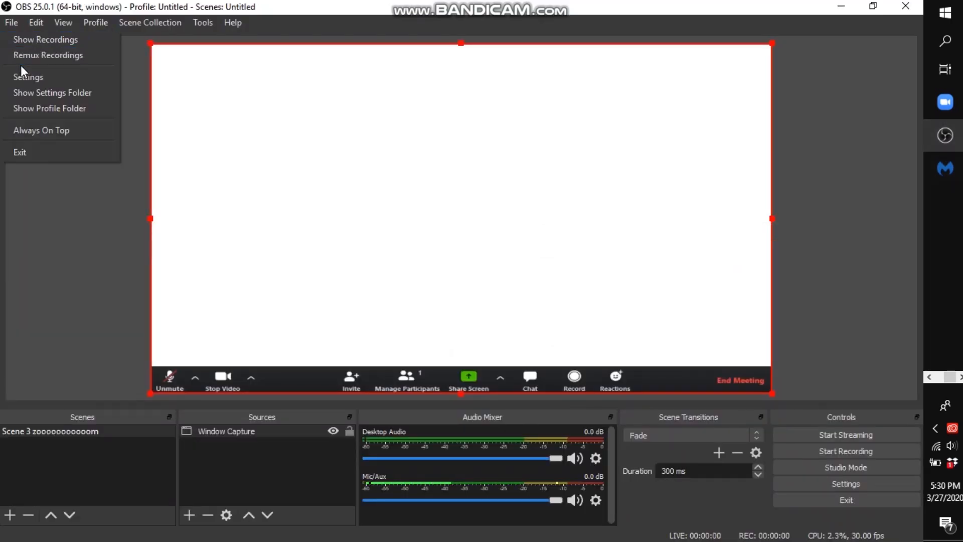
pyautogui.click(24, 79)
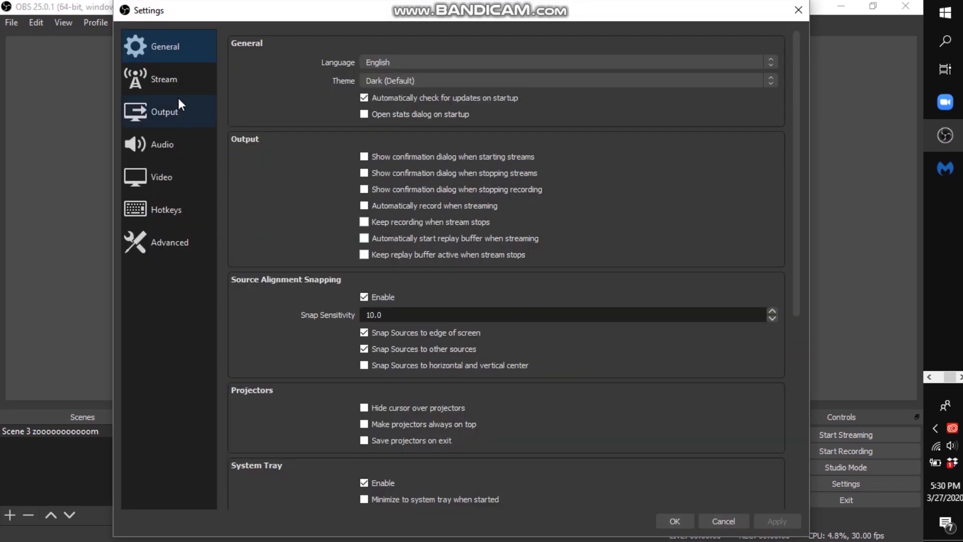
pyautogui.click(174, 85)
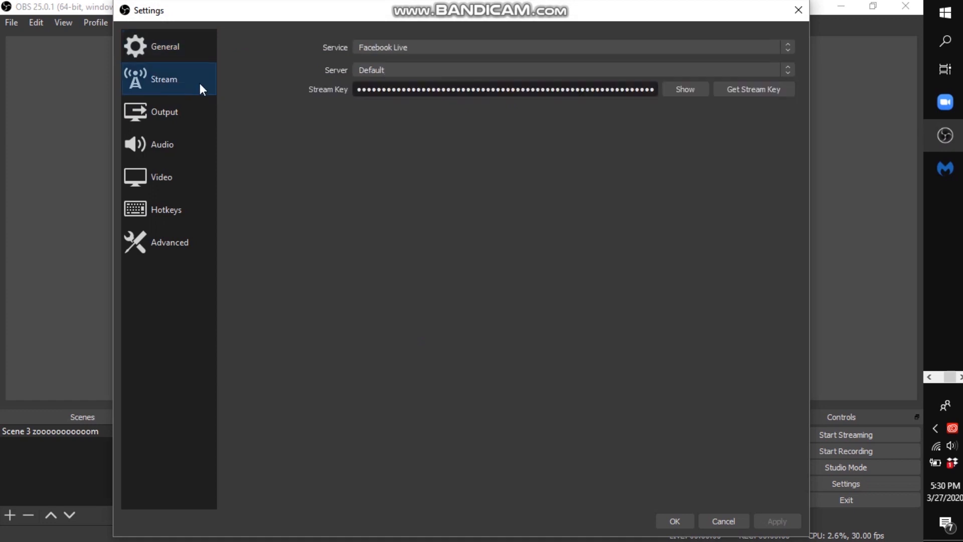
# Step: Replace the existing stream key for the Facebook Live service with the copied stream key and save the settings
pyautogui.moveTo(654, 90); pyautogui.dragTo(356, 90)
pyautogui.press('BackSpace')
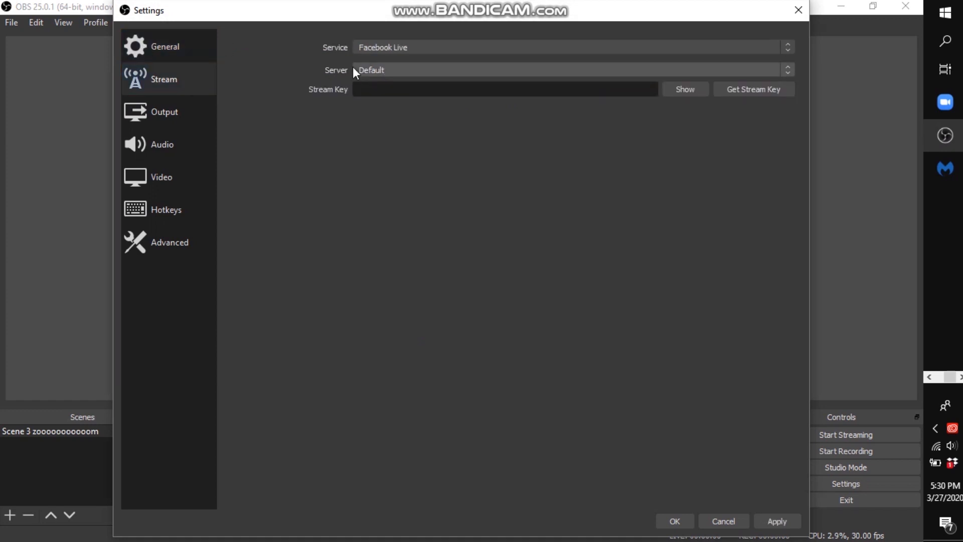
pyautogui.hotkey('ctrl', 'v')
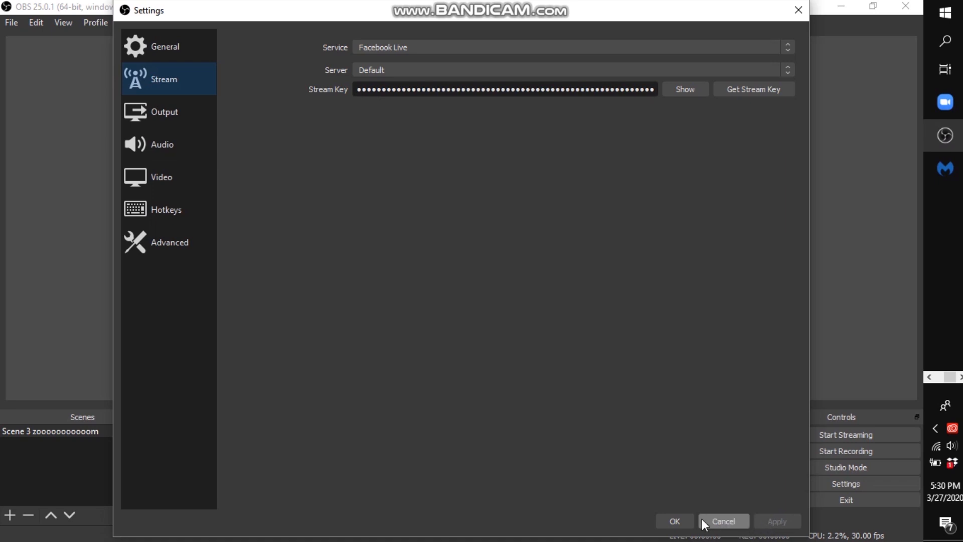
pyautogui.click(680, 522)
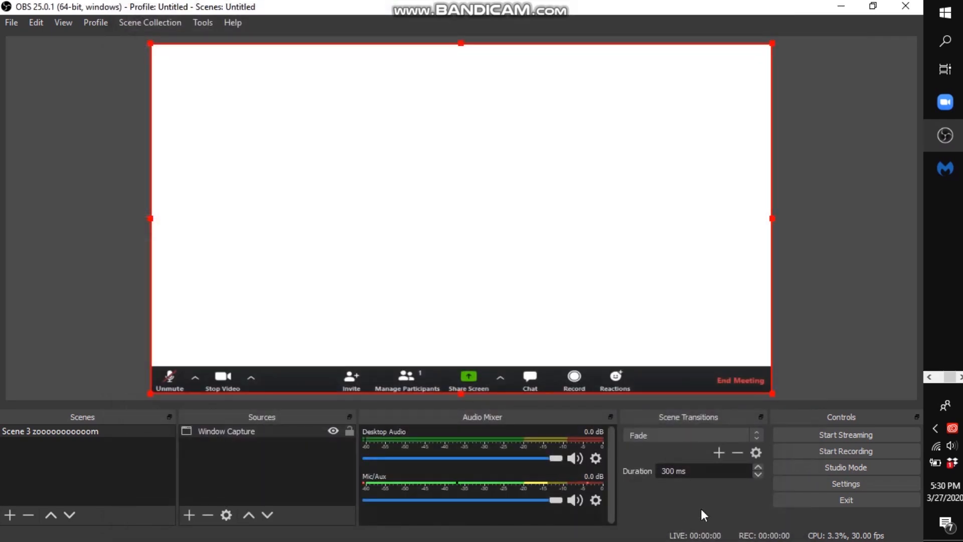
# Step: Start streaming from OBS Studio, switch to Google Chrome and check the incoming video preview in Facebook Live Producer
pyautogui.click(868, 438)
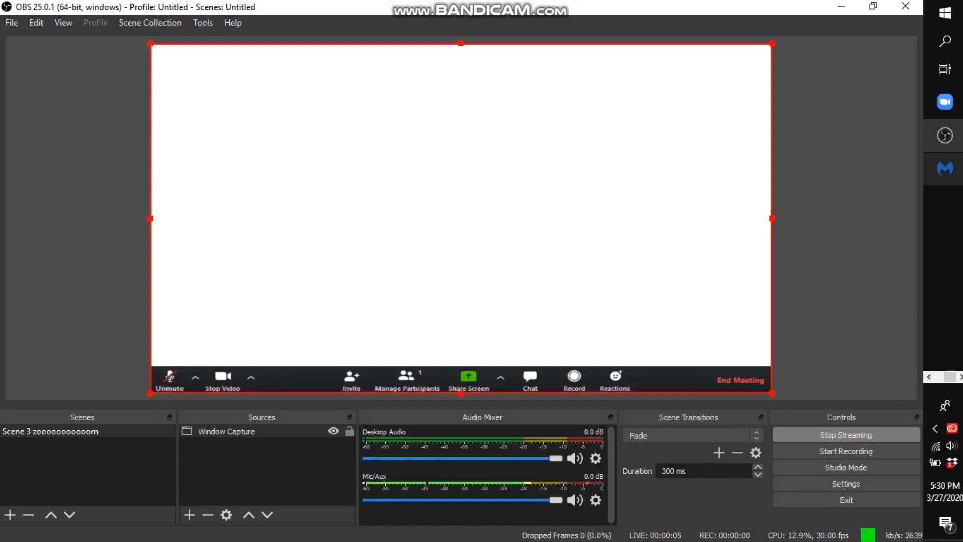
pyautogui.click(932, 378)
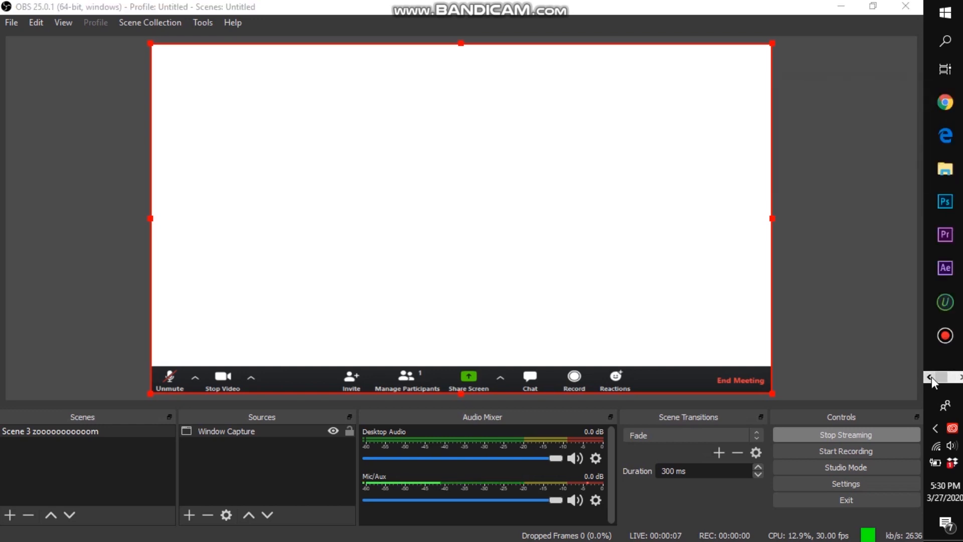
pyautogui.click(956, 103)
pyautogui.moveTo(915, 360); pyautogui.dragTo(884, 153)
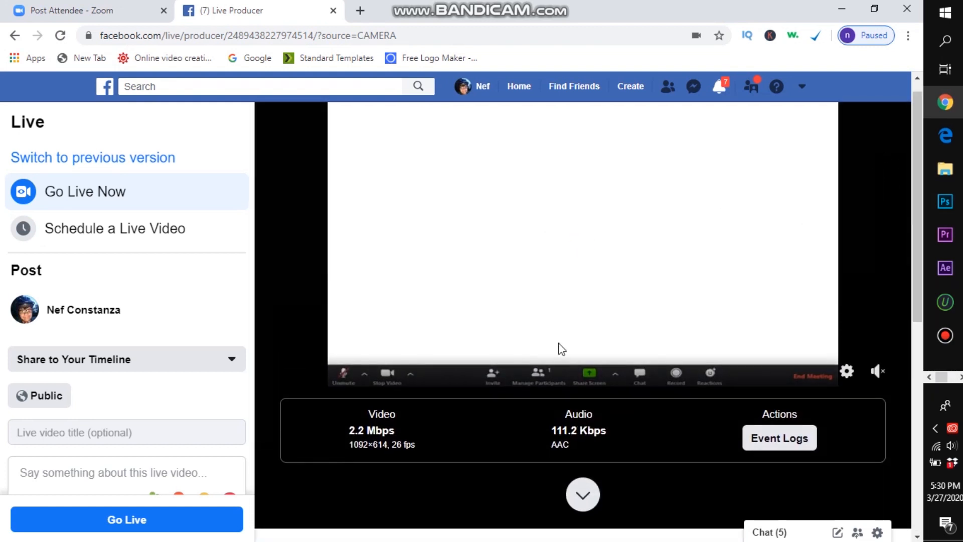
pyautogui.moveTo(353, 445); pyautogui.dragTo(432, 454)
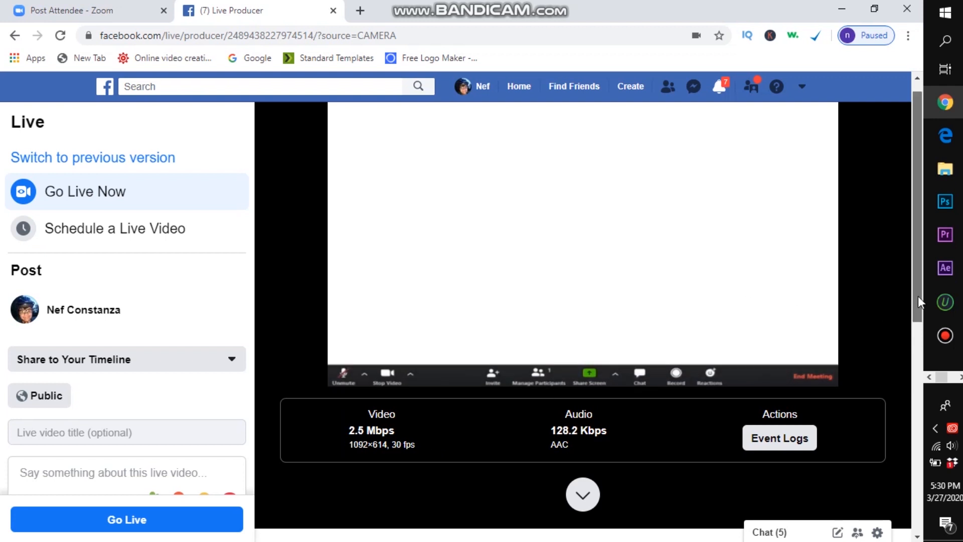
pyautogui.moveTo(918, 299); pyautogui.dragTo(917, 291)
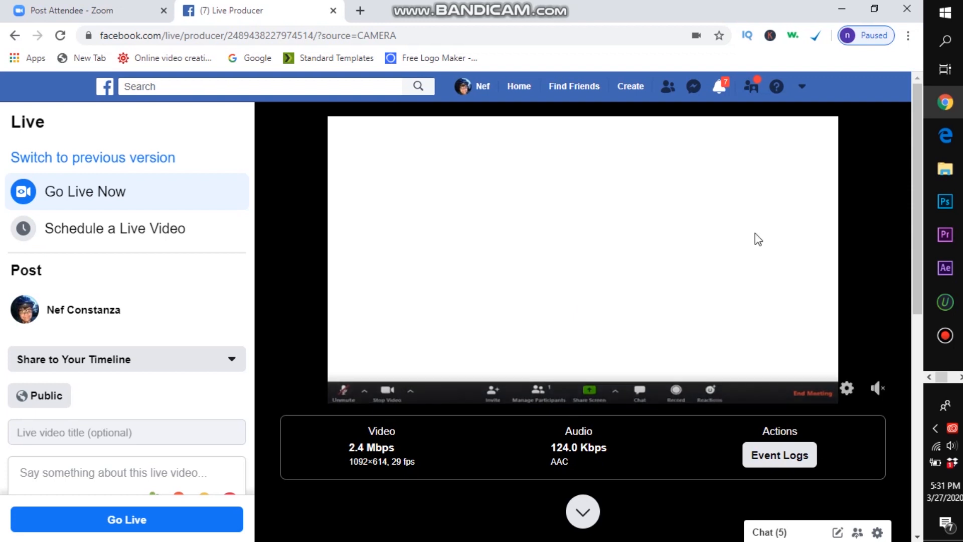
# Step: Go live on Facebook with the incoming stream and bring the live preview into view
pyautogui.moveTo(922, 197); pyautogui.dragTo(930, 323)
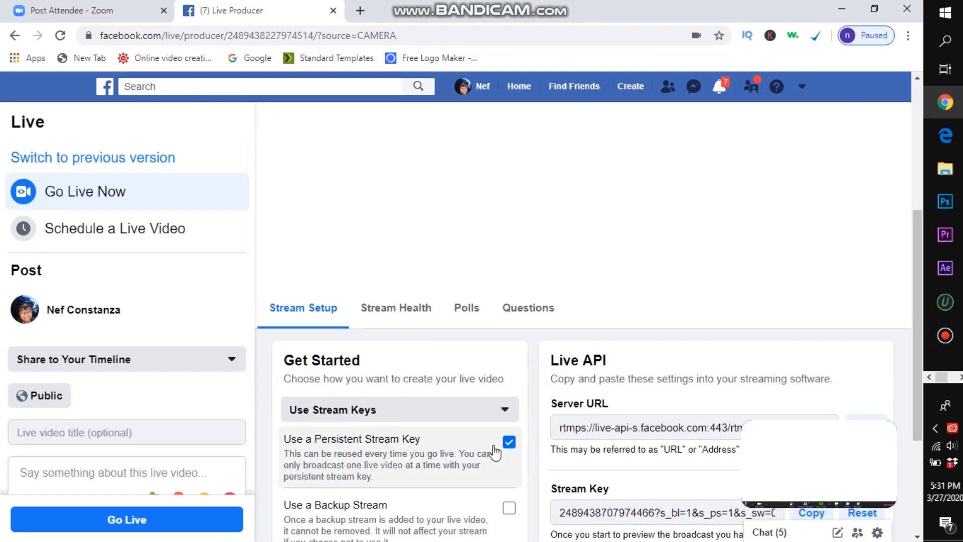
pyautogui.click(94, 522)
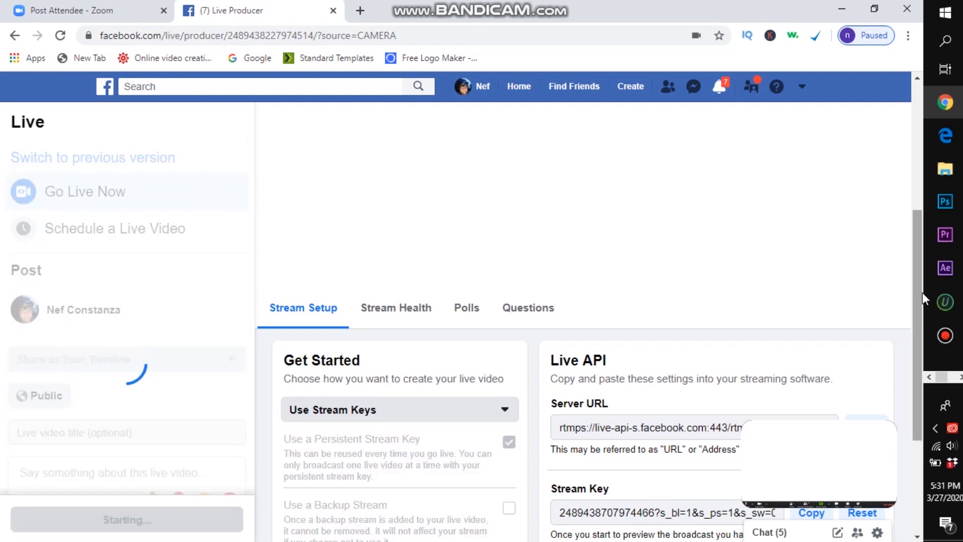
pyautogui.moveTo(920, 290); pyautogui.dragTo(912, 158)
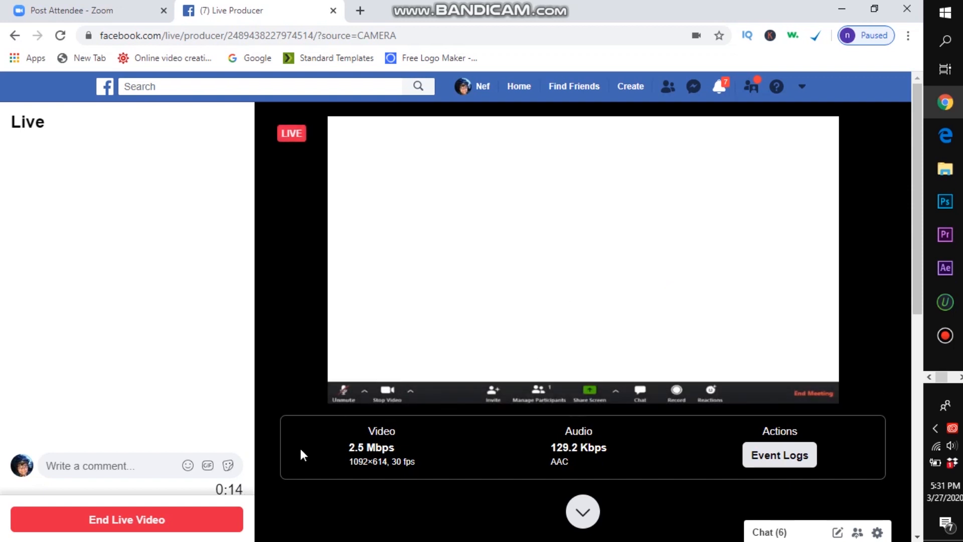
# Step: End the Facebook live video, then delete its recording and return to the News Feed
pyautogui.click(218, 519)
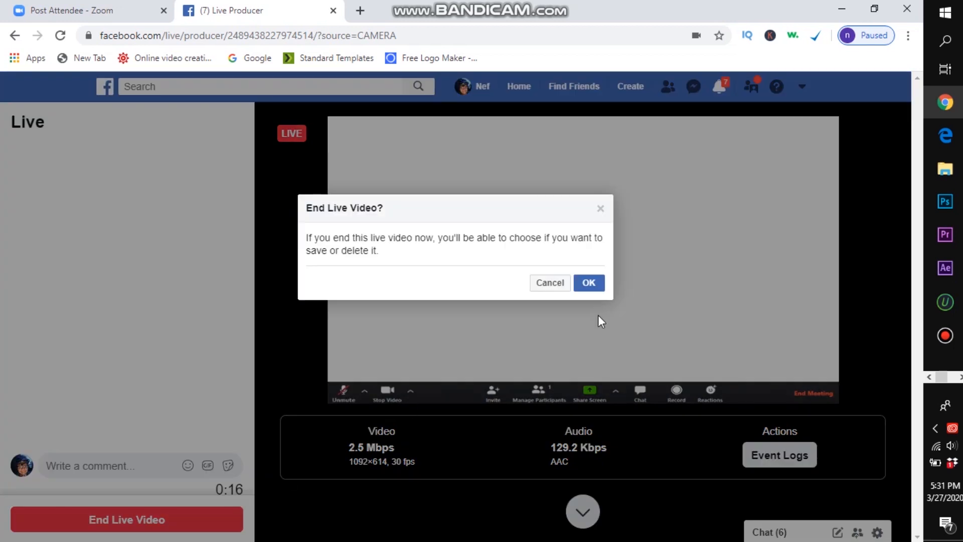
pyautogui.click(591, 284)
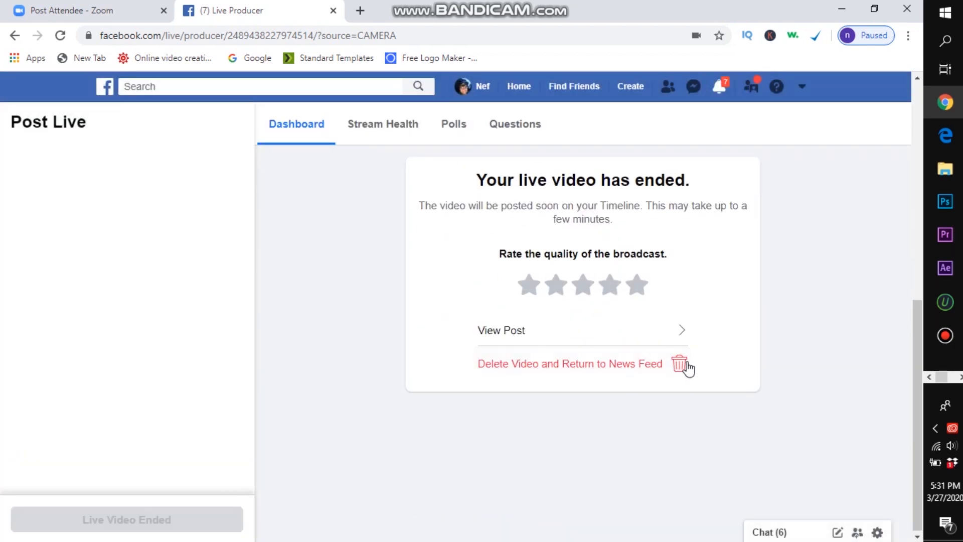
pyautogui.click(683, 362)
pyautogui.click(589, 283)
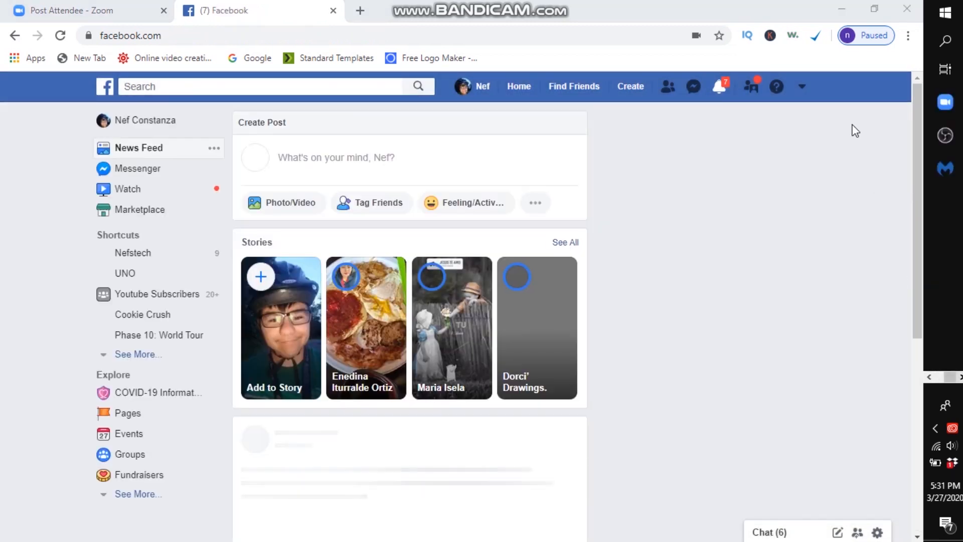
# Step: Return to OBS Studio by minimizing Google Chrome and stop the stream
pyautogui.click(841, 7)
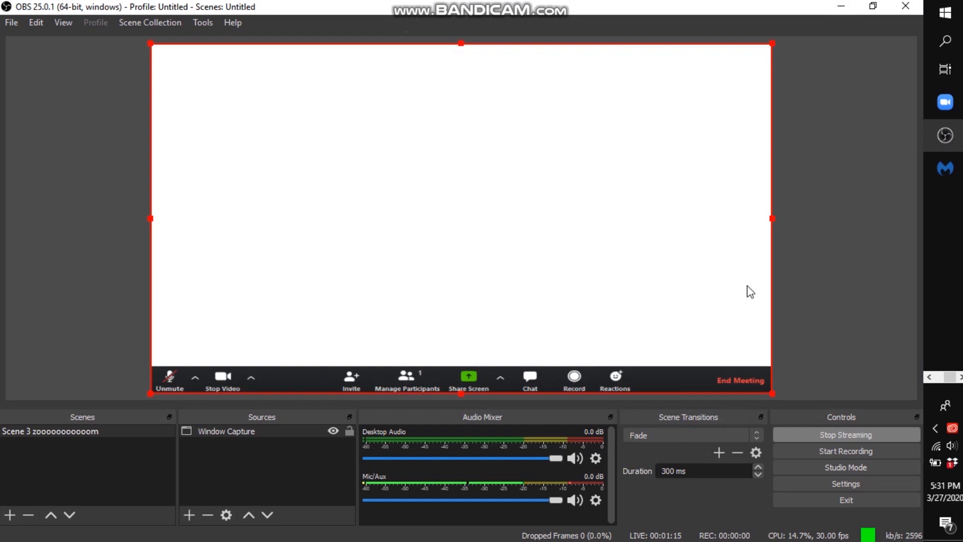
pyautogui.click(844, 438)
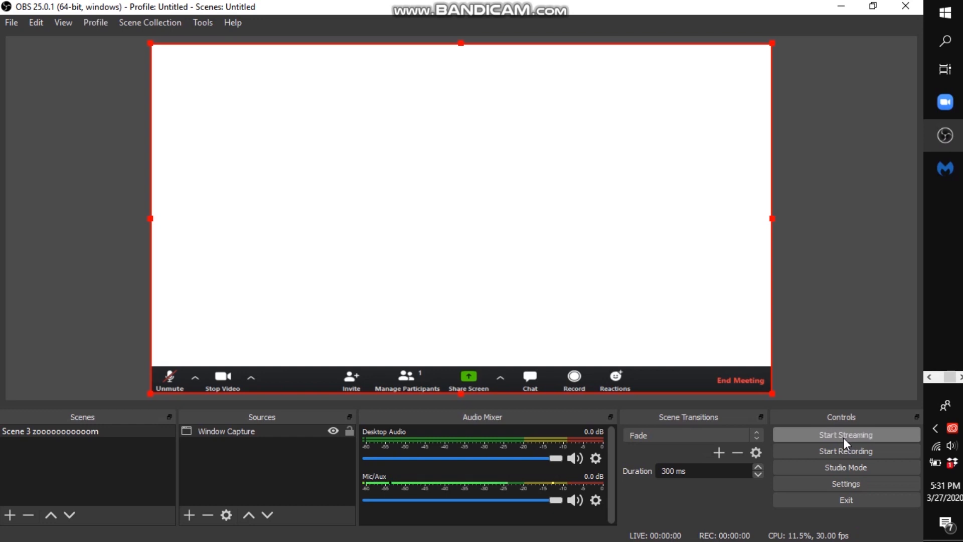